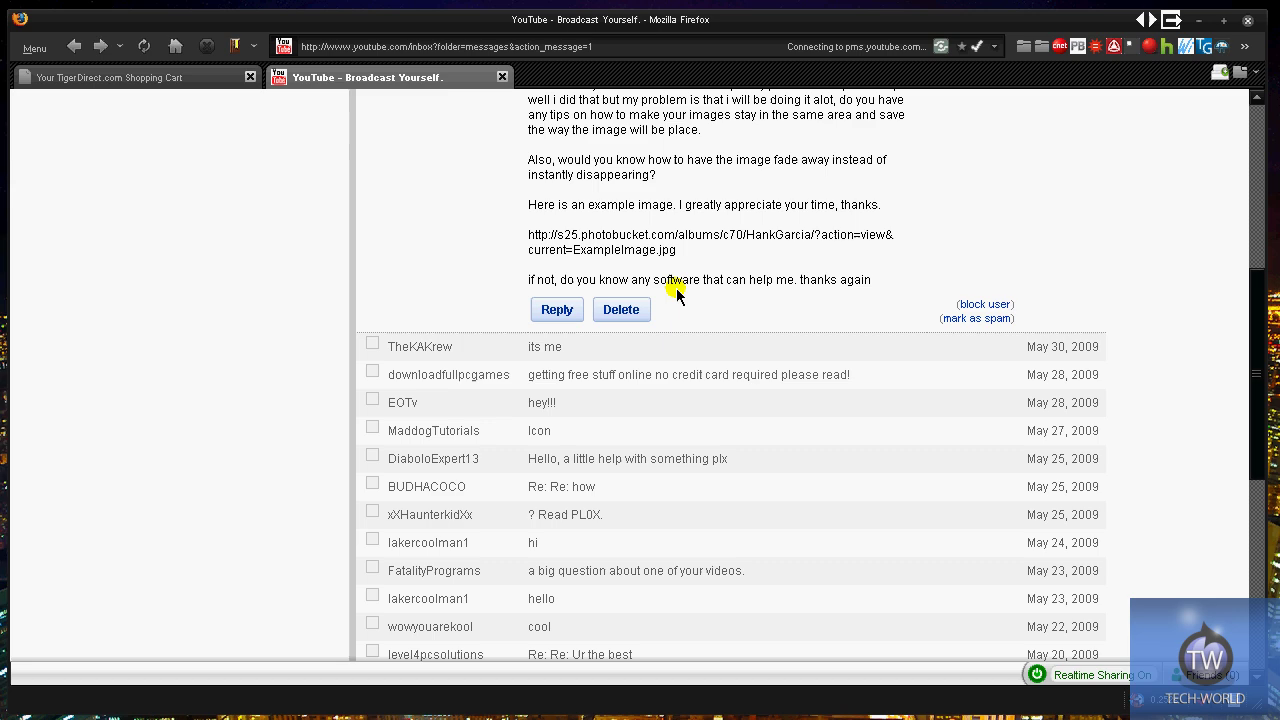
# - Switch to Sony Vegas Pro and enlarge the timeline area so that three tracks fit in view
pyautogui.hotkey('alt', 'Tab')
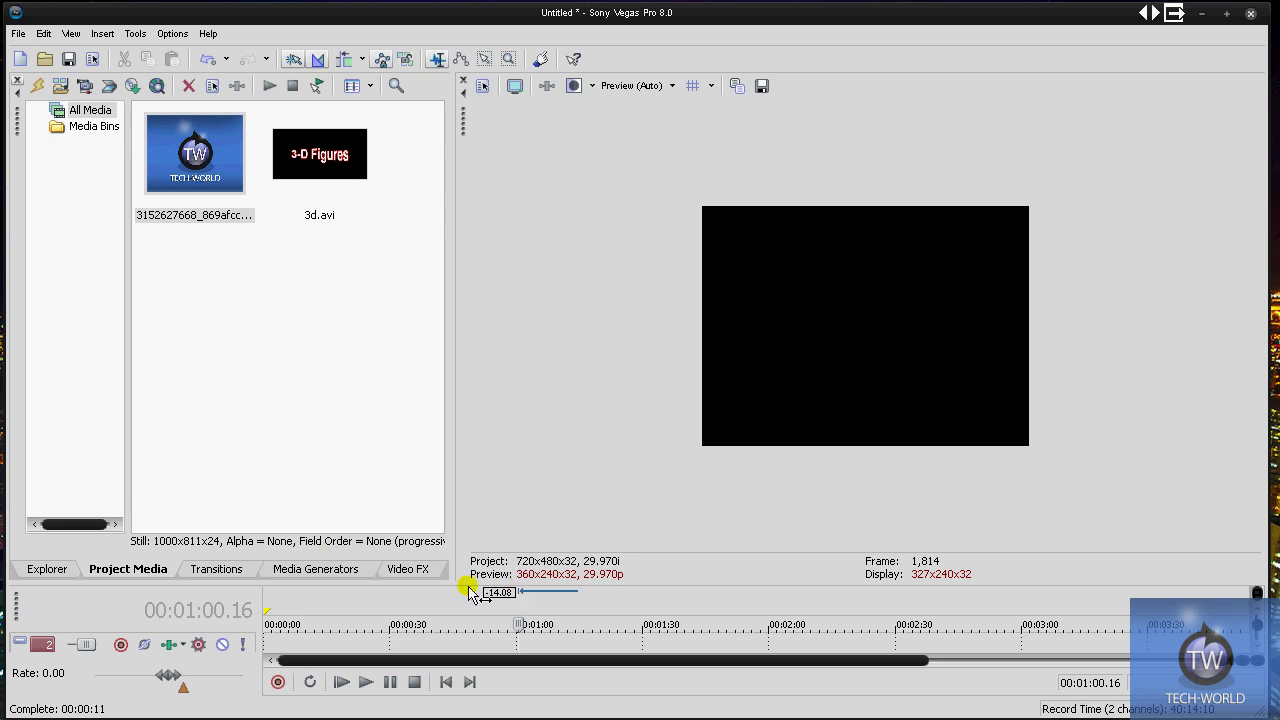
pyautogui.moveTo(451, 583); pyautogui.dragTo(438, 421)
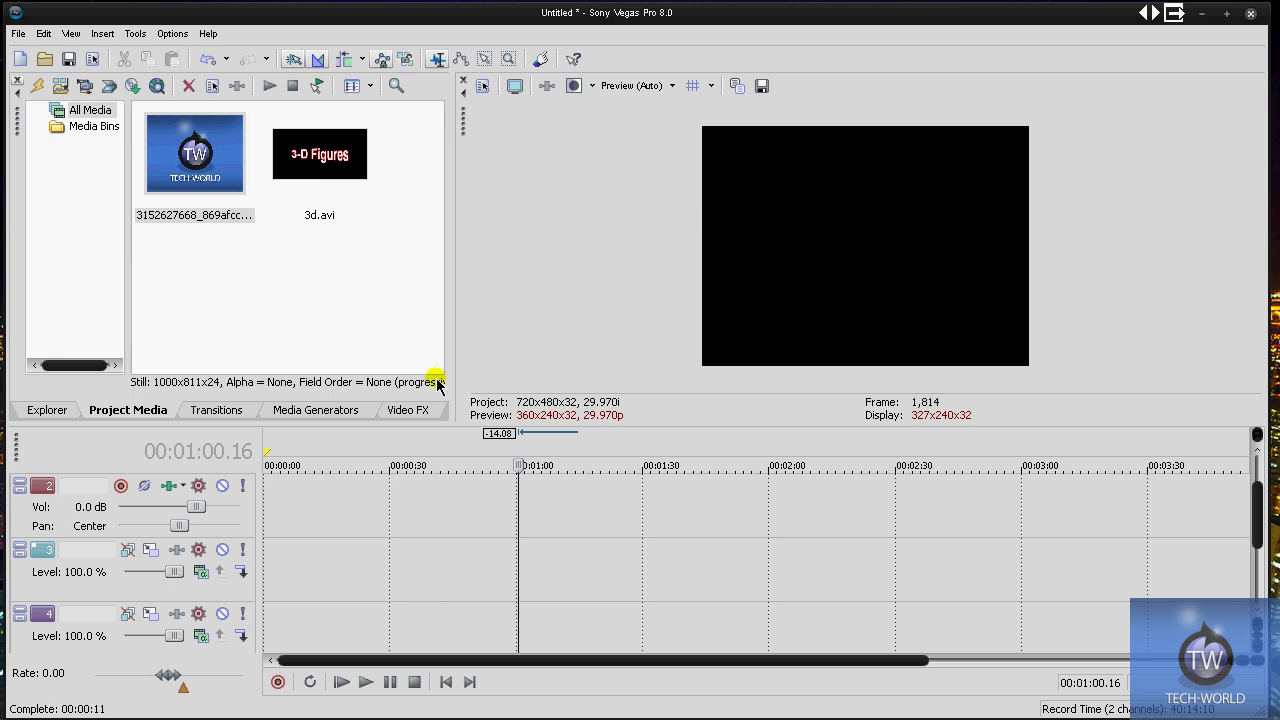
pyautogui.click(385, 285)
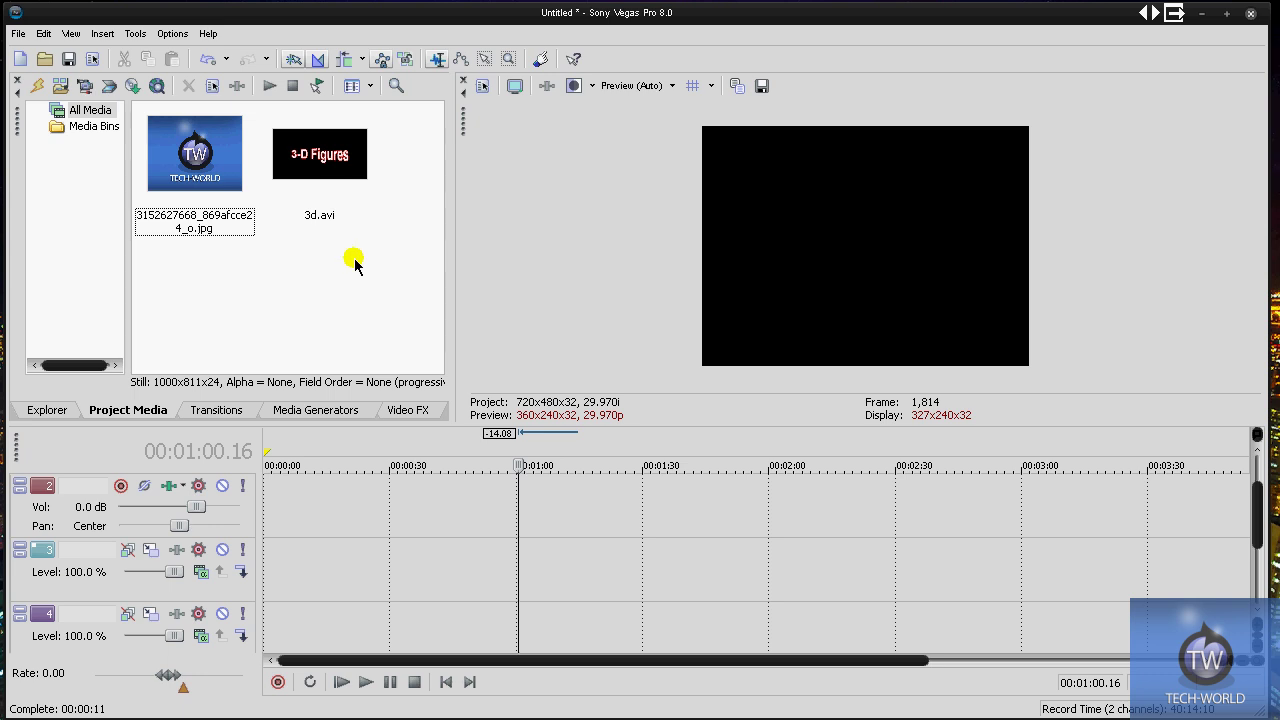
pyautogui.moveTo(219, 180); pyautogui.dragTo(276, 165)
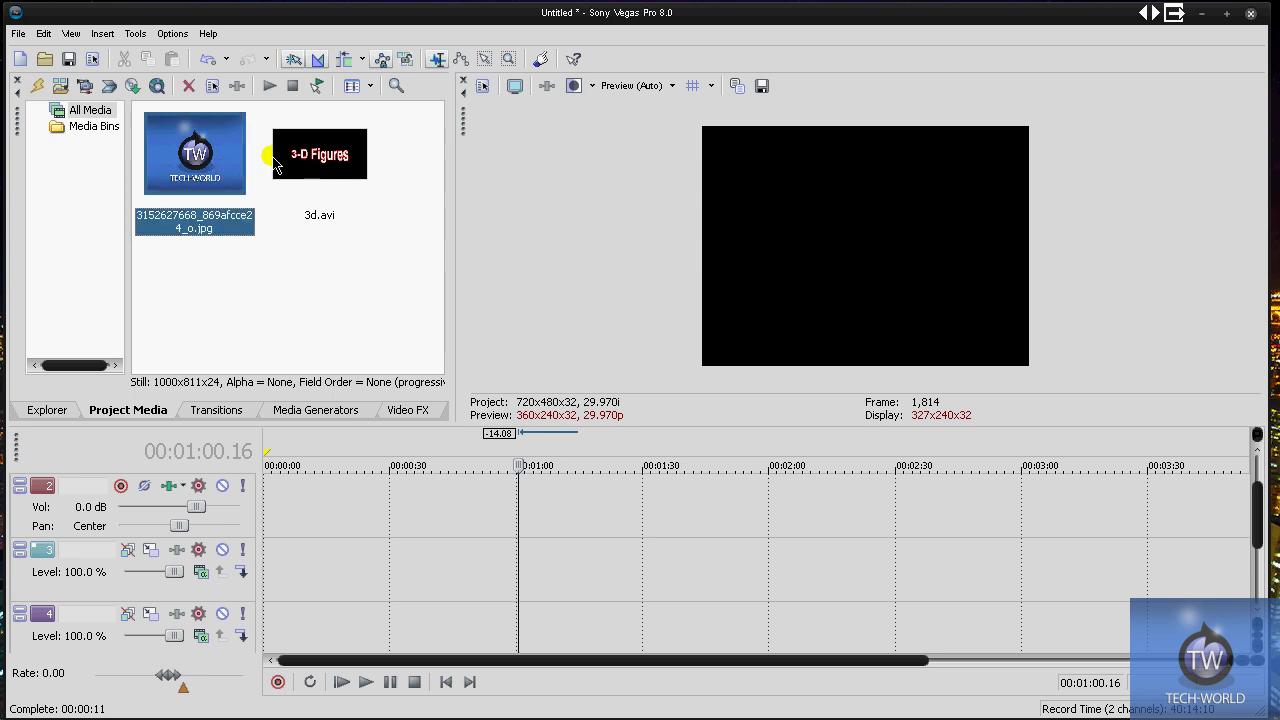
pyautogui.click(318, 157)
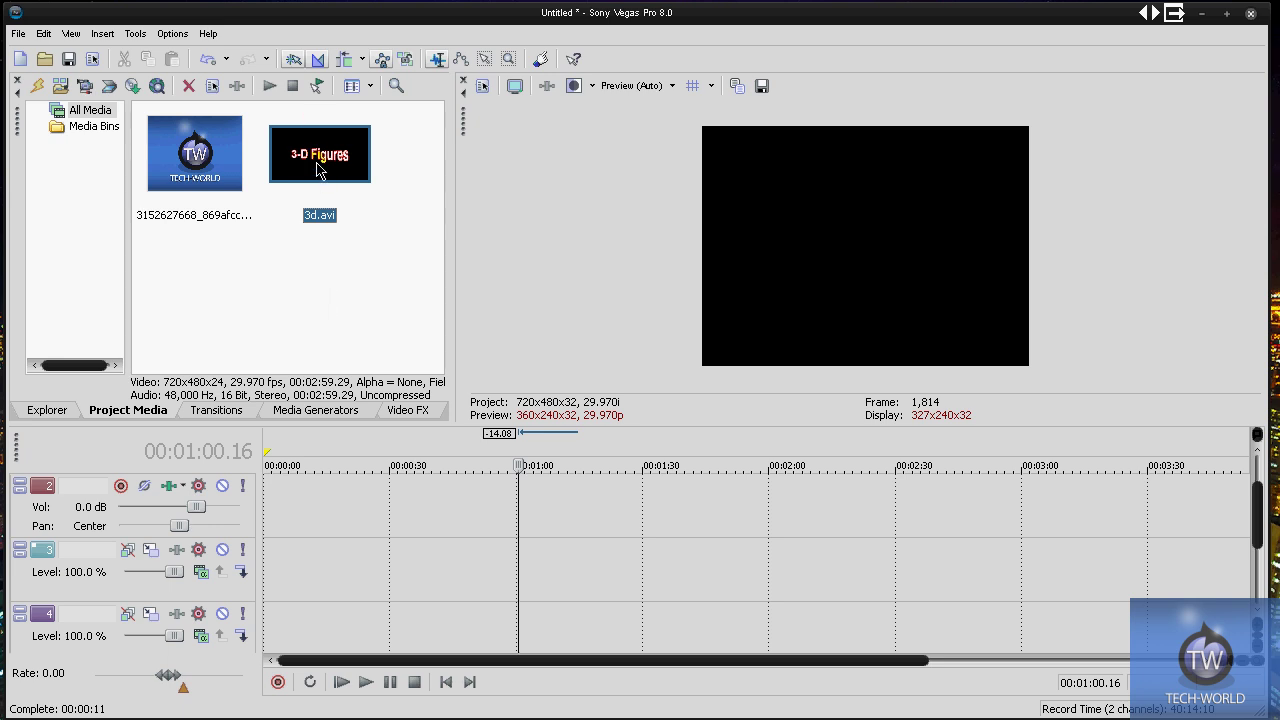
pyautogui.moveTo(318, 170); pyautogui.dragTo(330, 527)
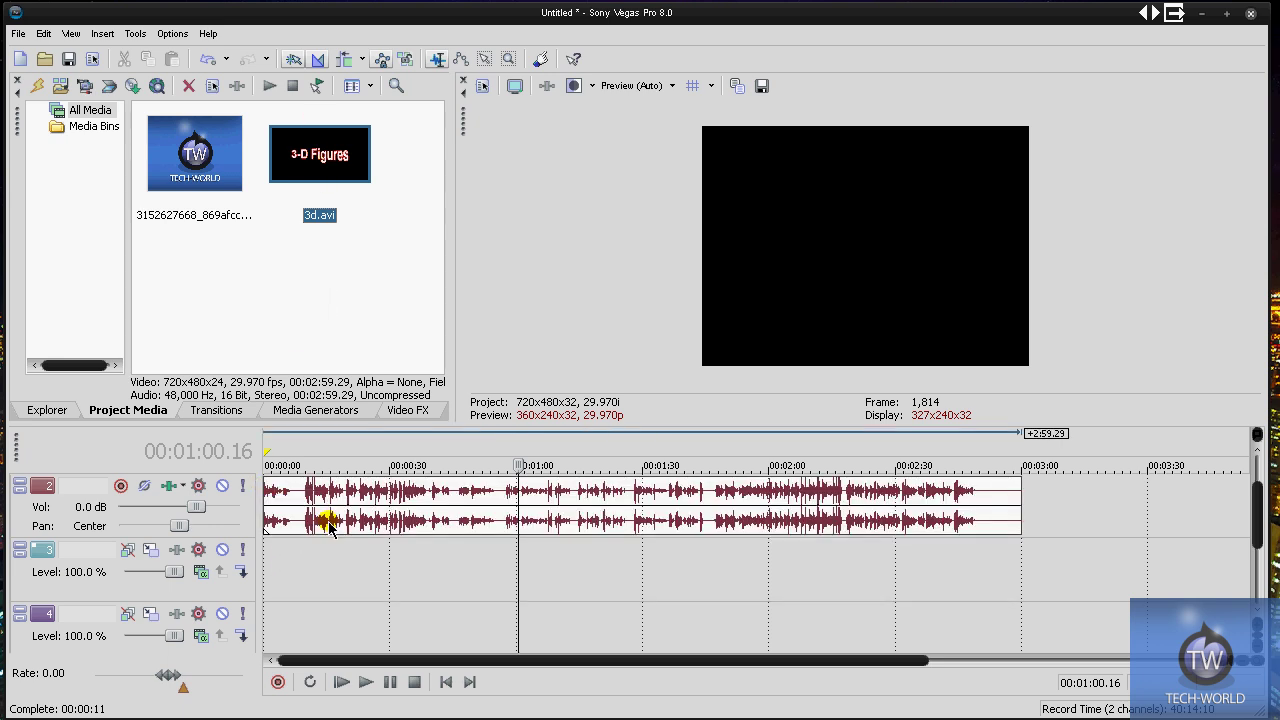
pyautogui.click(366, 507)
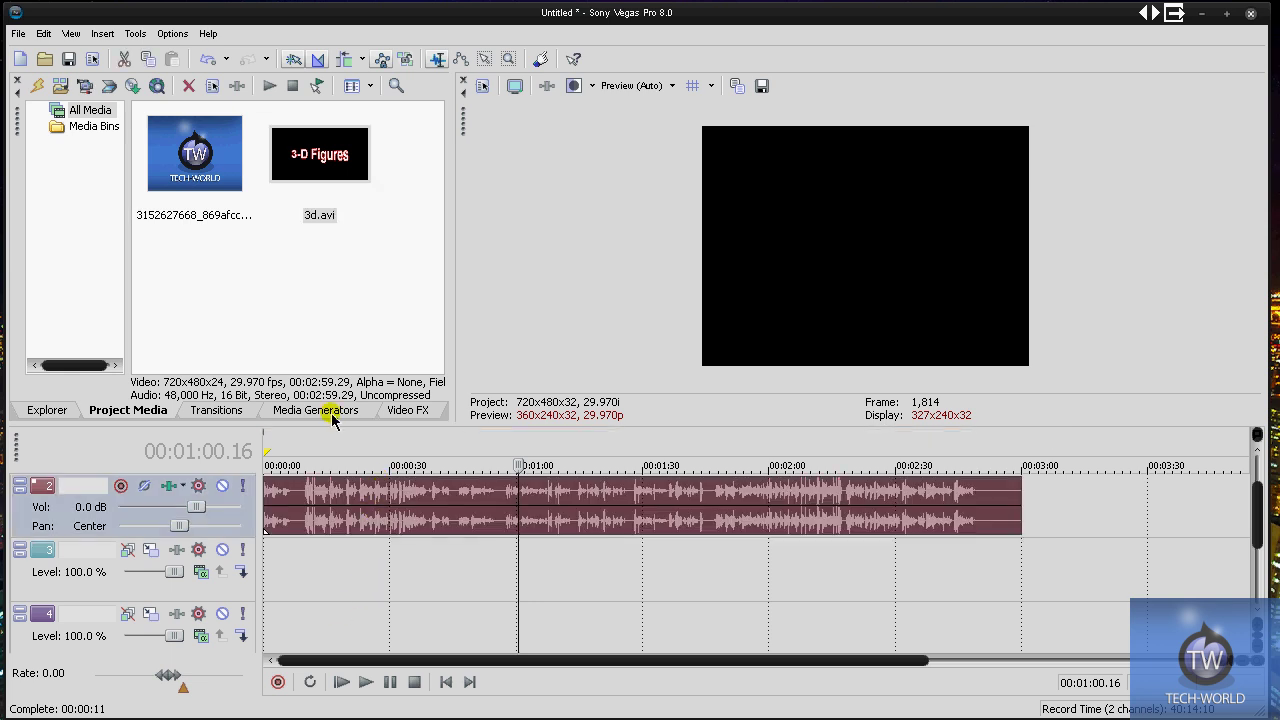
pyautogui.press('Delete')
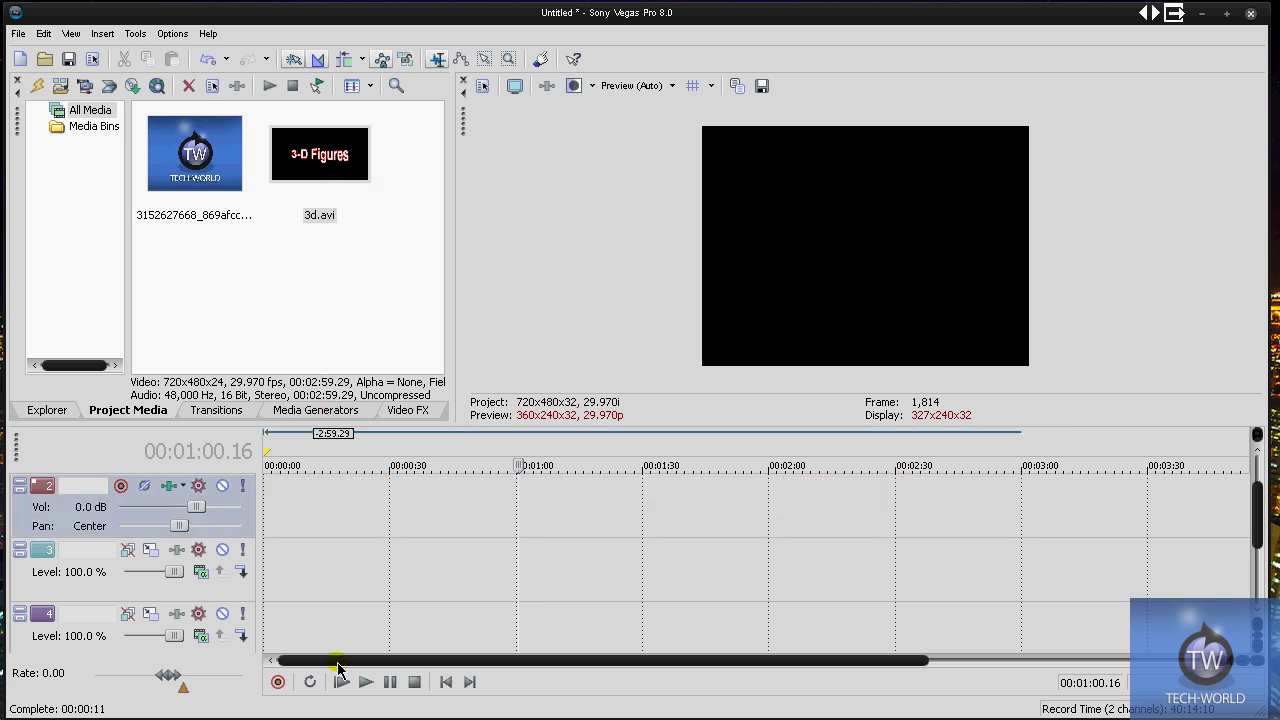
# - Add 3d.avi with its video and audio to the start of the timeline
pyautogui.moveTo(338, 668); pyautogui.dragTo(55, 615)
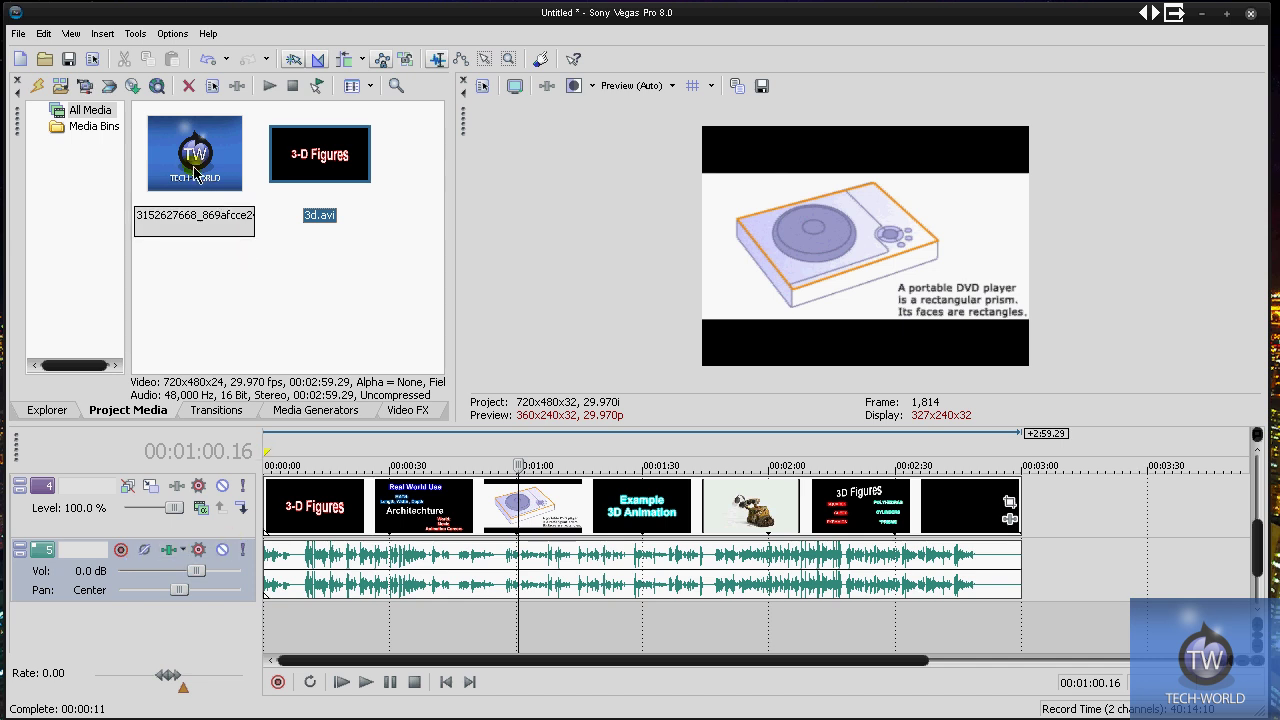
pyautogui.click(238, 240)
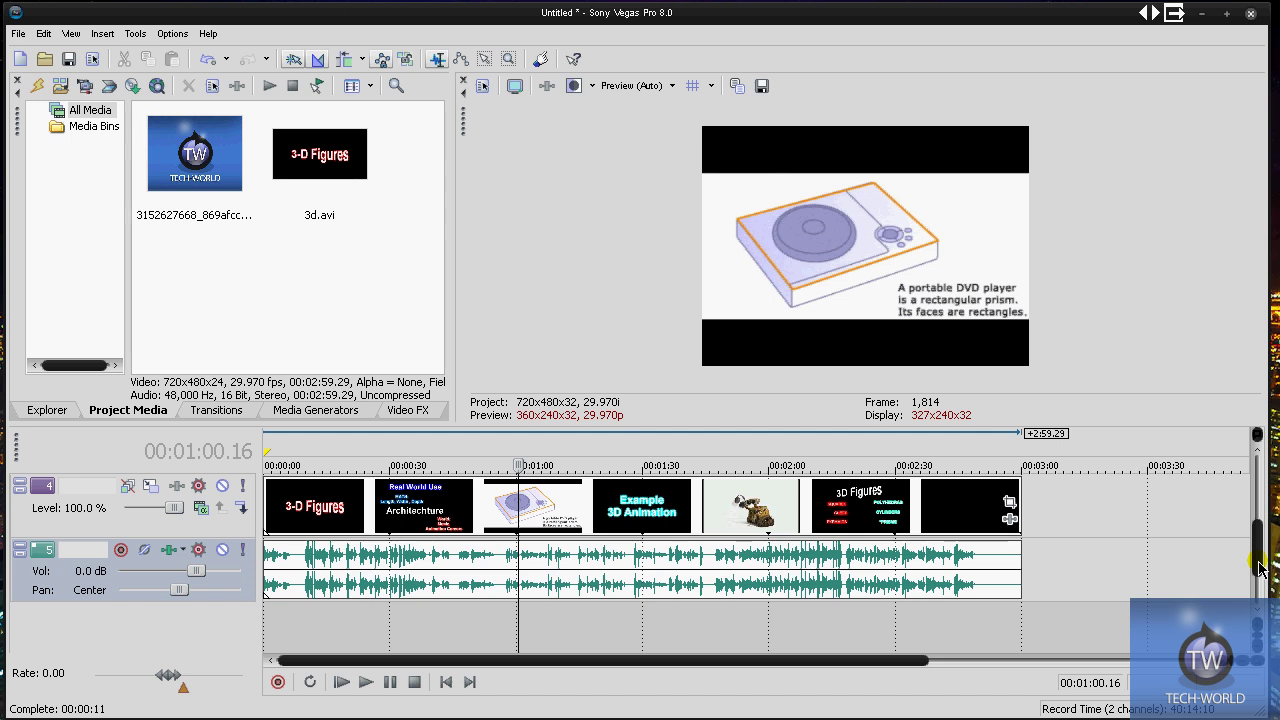
# - Place the TECH-WORLD logo image on a new track at the timeline start and lengthen its clip by about 22 seconds
pyautogui.moveTo(212, 145)
pyautogui.mouseDown()
pyautogui.moveTo(296, 594)
pyautogui.moveTo(272, 644)
pyautogui.mouseUp()
pyautogui.moveTo(284, 576); pyautogui.dragTo(378, 566)
pyautogui.click(332, 562)
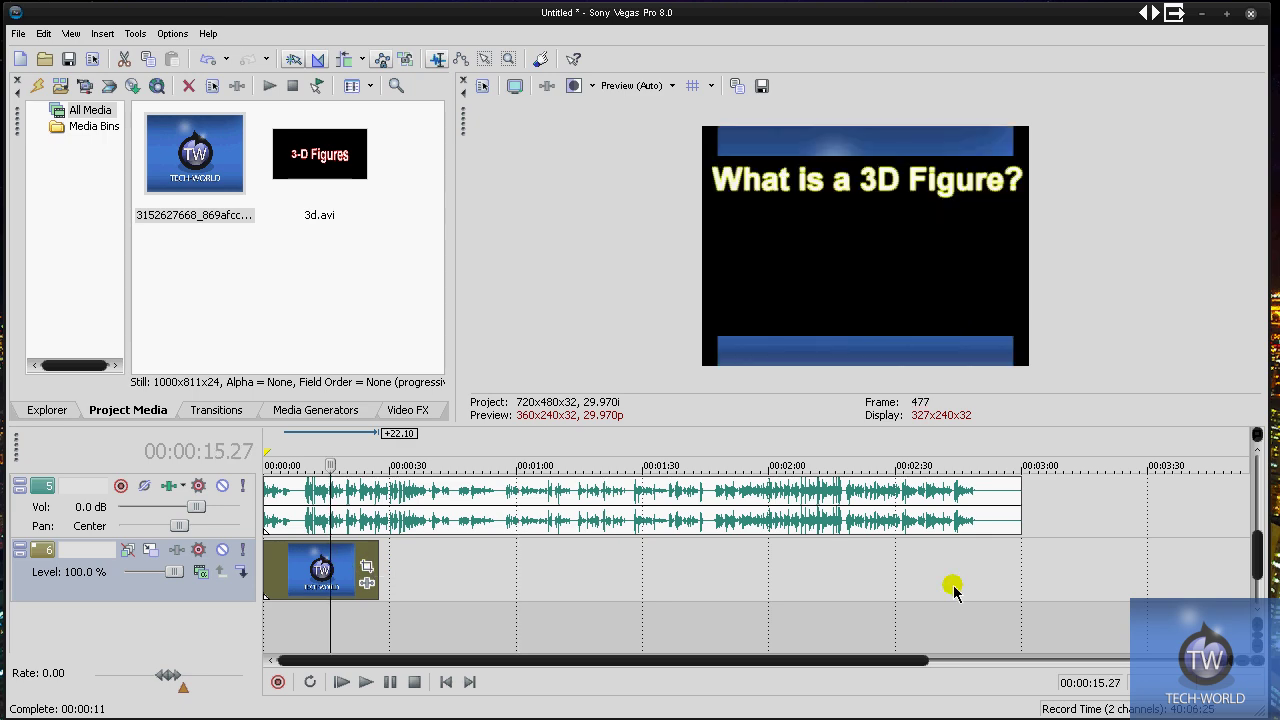
# - Move the 3d.avi video track beneath the logo track so the logo overlays the video
pyautogui.moveTo(1260, 556); pyautogui.dragTo(1260, 543)
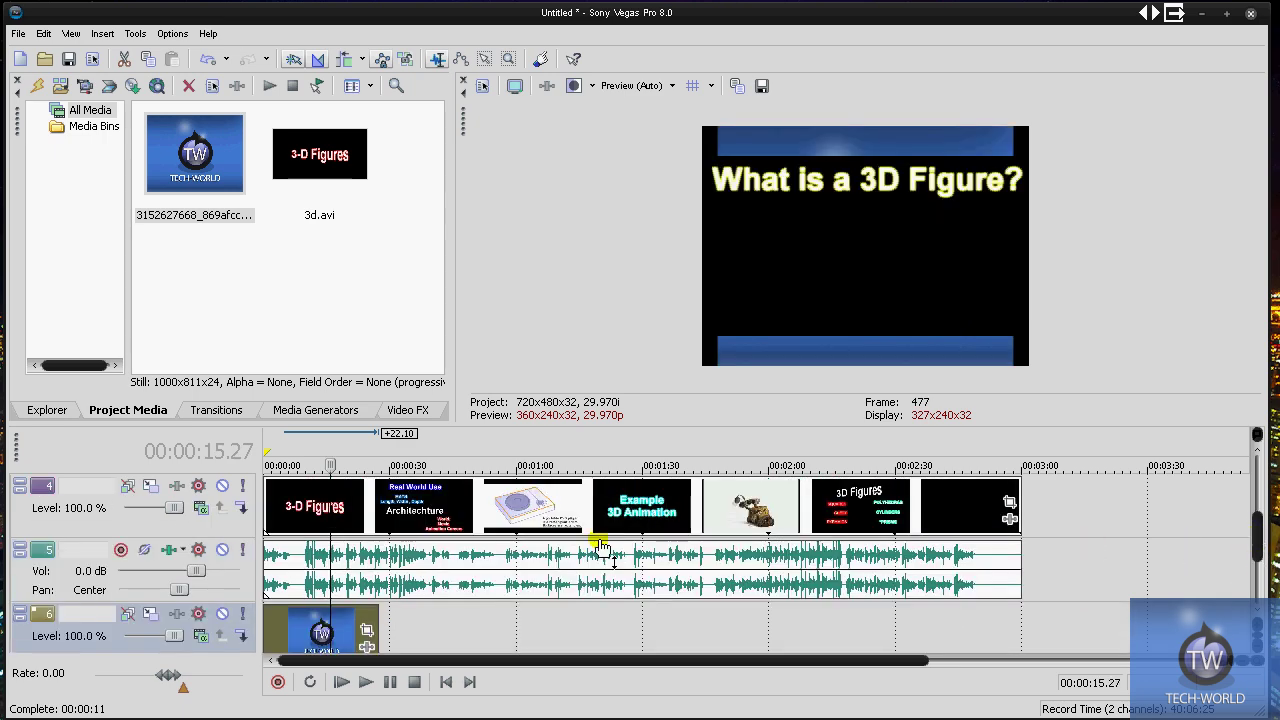
pyautogui.moveTo(421, 518); pyautogui.dragTo(352, 591)
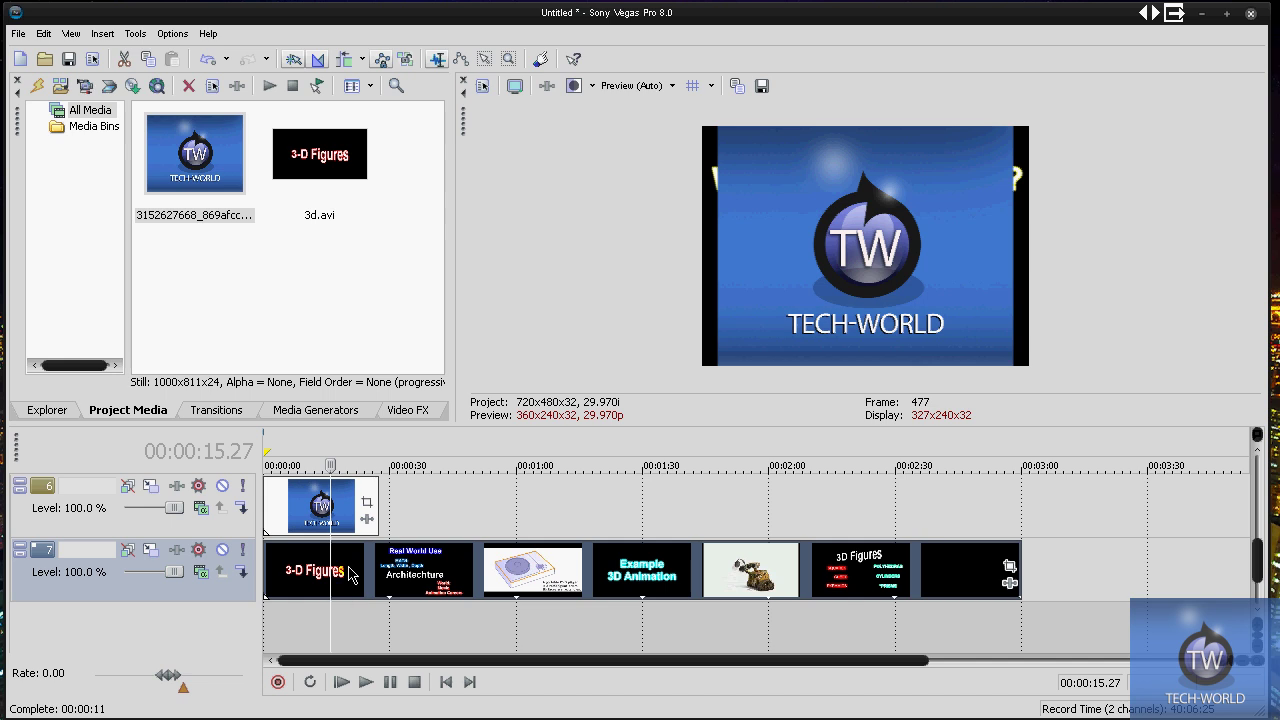
# - Delete the empty tracks above the logo and 3d.avi tracks
pyautogui.scroll(5, 640, 540)
pyautogui.scroll(-4, 857, 547)
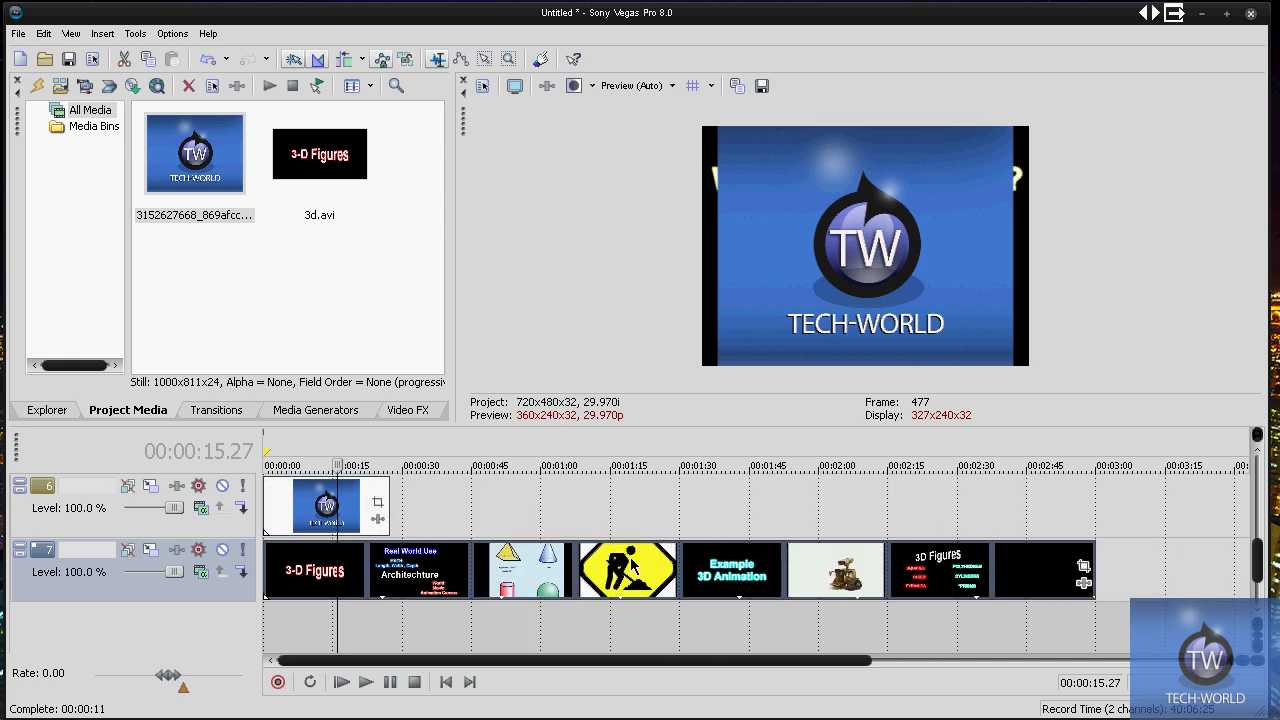
pyautogui.moveTo(1262, 560); pyautogui.dragTo(1246, 457)
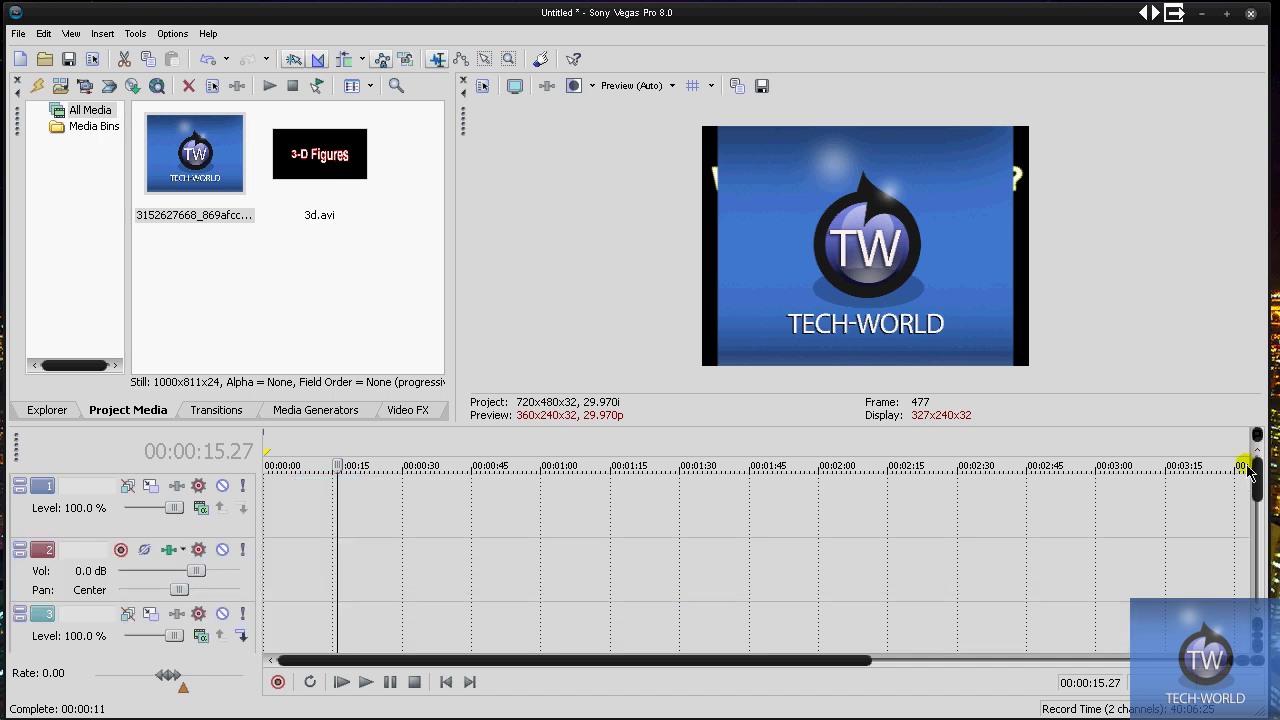
pyautogui.click(93, 515)
pyautogui.press('Delete')
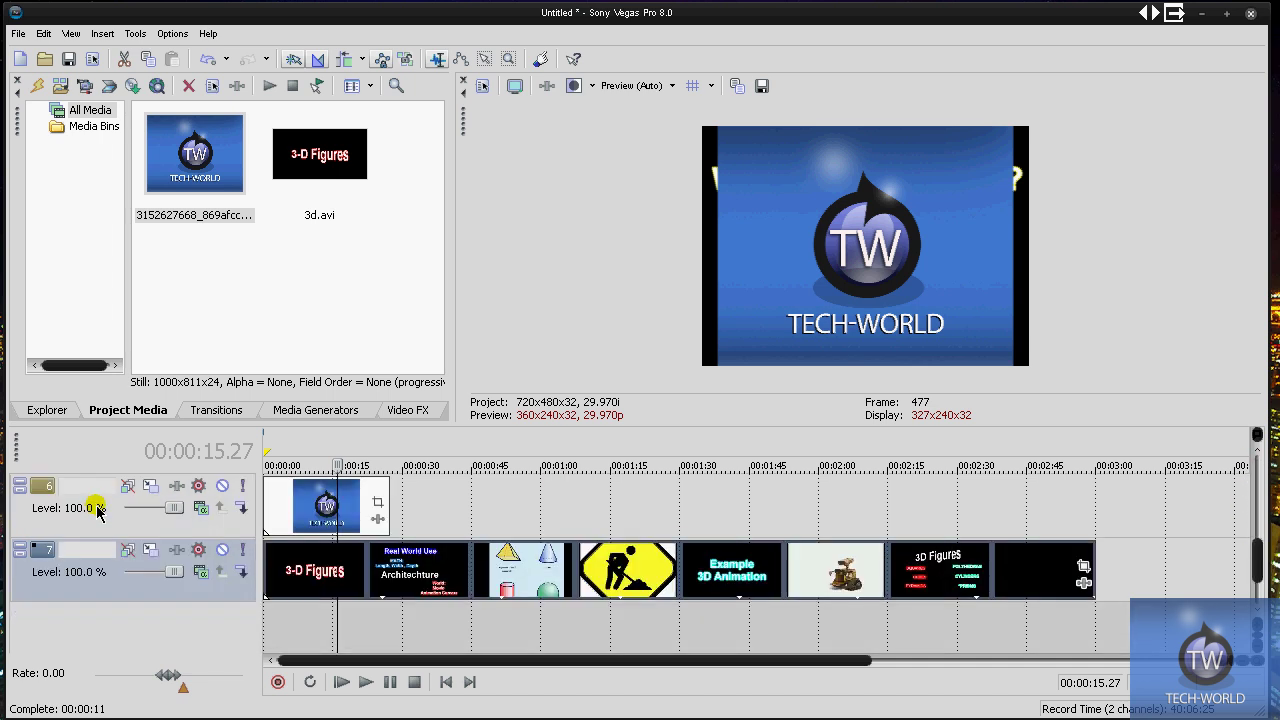
pyautogui.moveTo(1258, 562); pyautogui.dragTo(1258, 470)
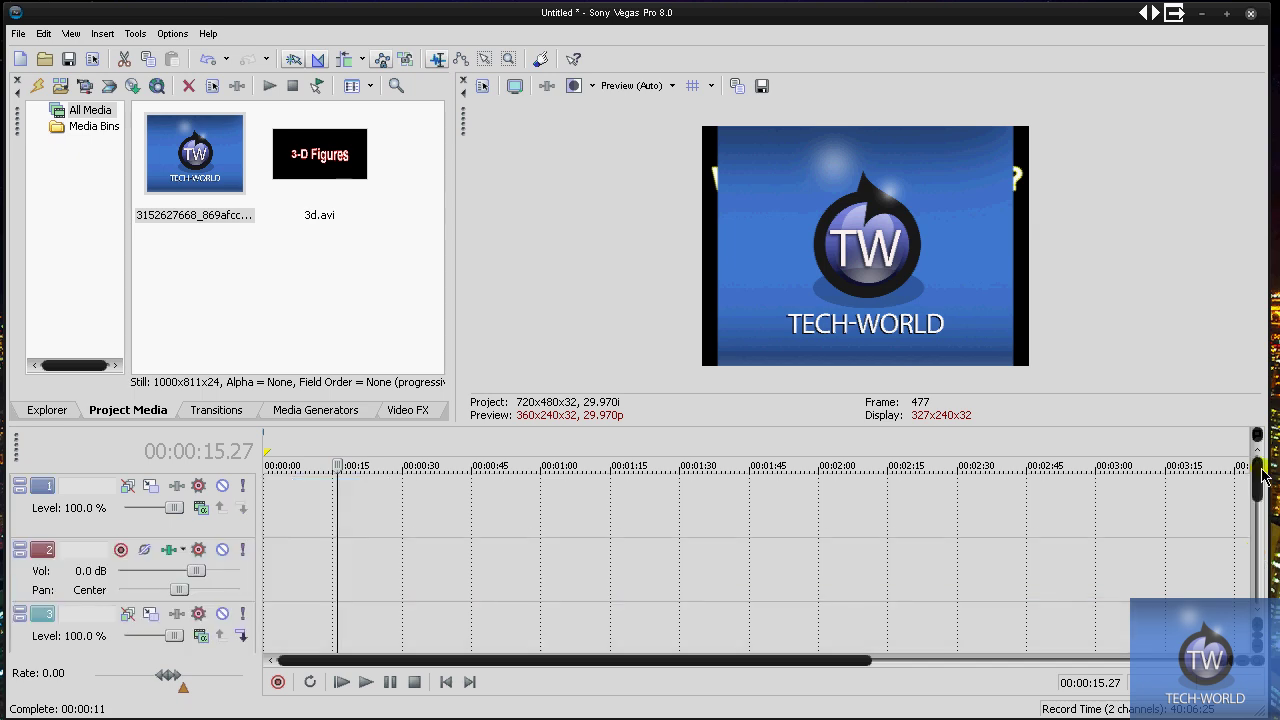
pyautogui.click(88, 511)
pyautogui.press('Delete')
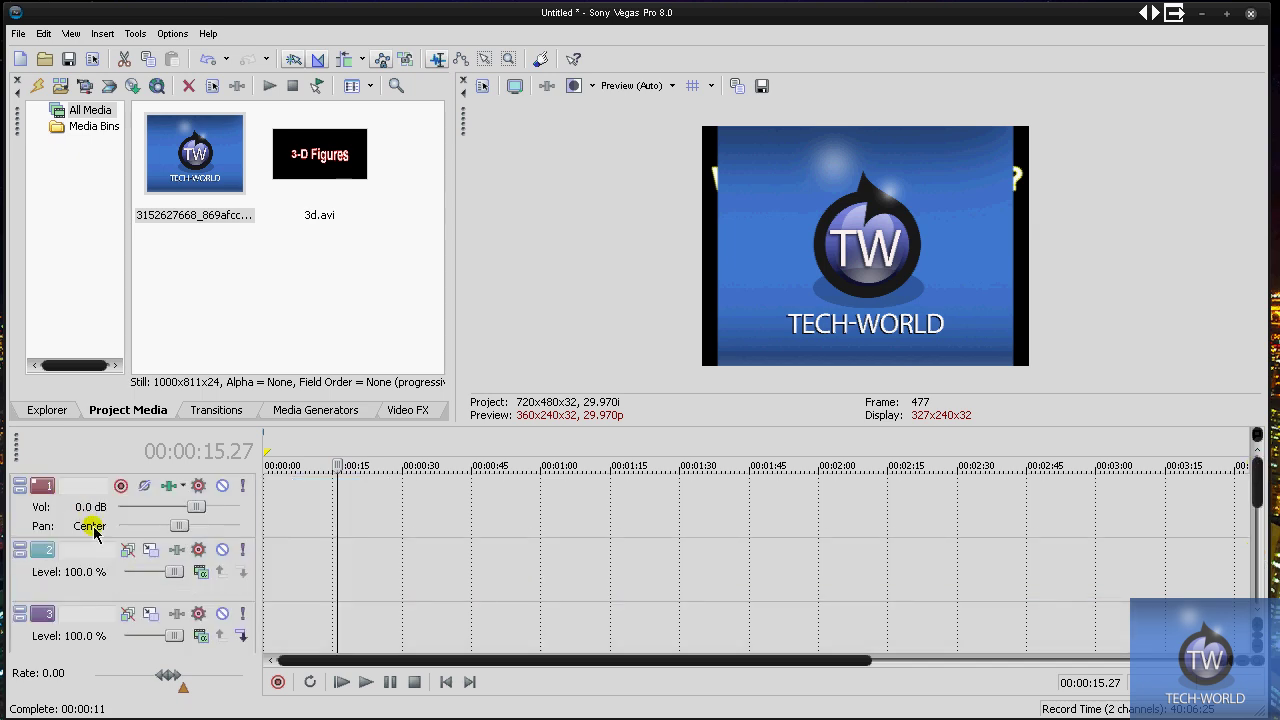
pyautogui.click(93, 528)
pyautogui.press('Delete')
pyautogui.click(90, 523)
pyautogui.press('Delete')
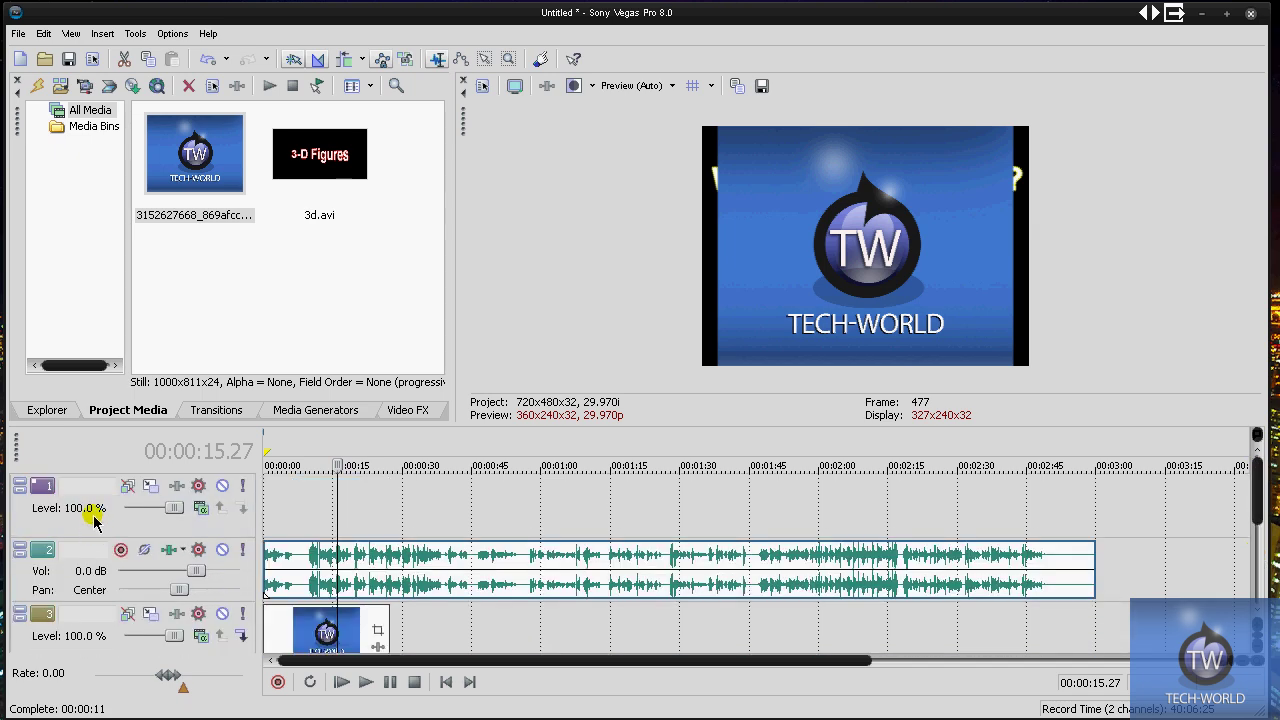
# - Move the 3d.avi audio track beneath the video track
pyautogui.scroll(-1, 134, 523)
pyautogui.click(370, 505)
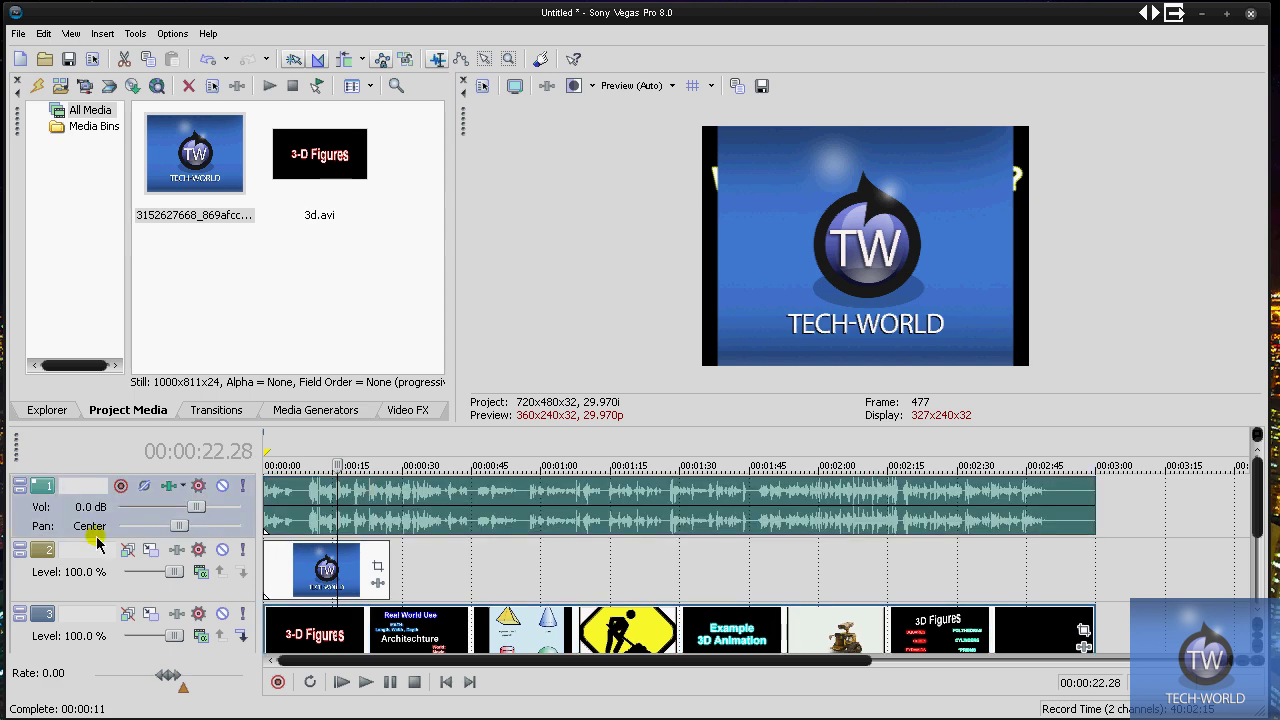
pyautogui.moveTo(85, 649)
pyautogui.mouseDown()
pyautogui.moveTo(58, 640)
pyautogui.moveTo(57, 614)
pyautogui.moveTo(76, 640)
pyautogui.moveTo(70, 655)
pyautogui.moveTo(62, 642)
pyautogui.mouseUp()
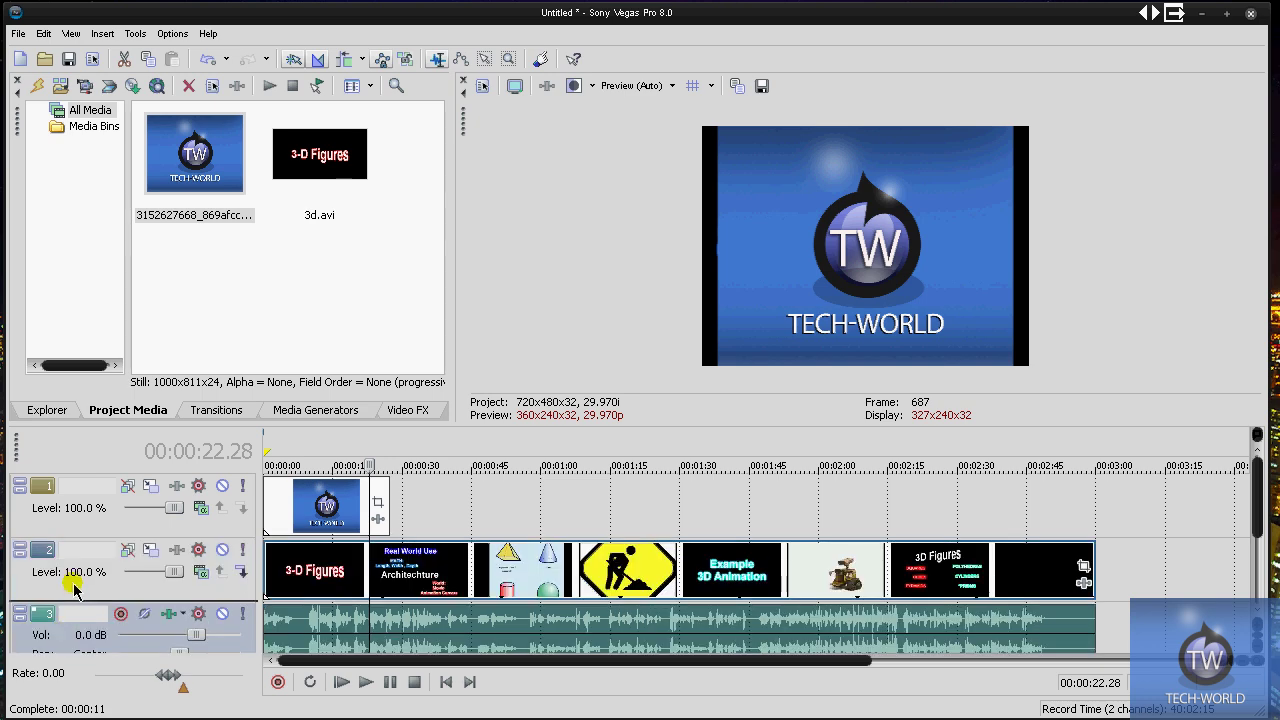
# - Use Event Pan/Crop on the logo clip to shrink the image to about half the frame width and shift it toward the picture's upper left
pyautogui.click(324, 502)
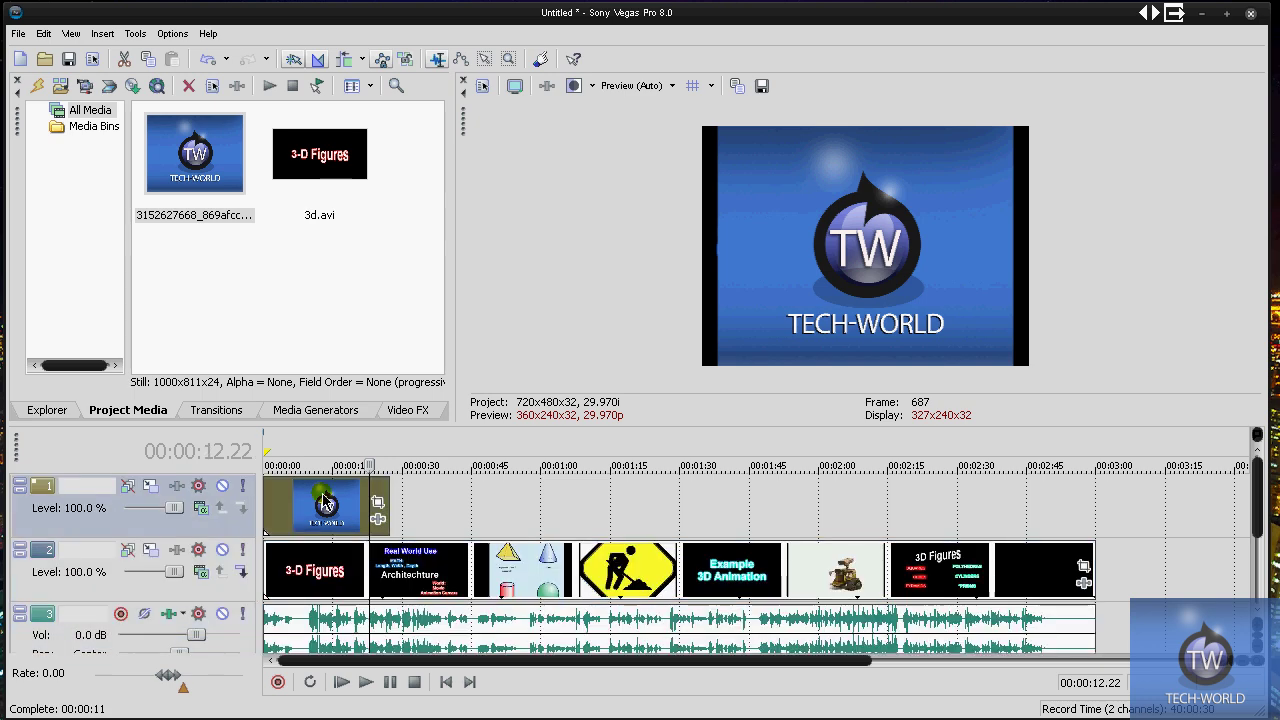
pyautogui.click(322, 502)
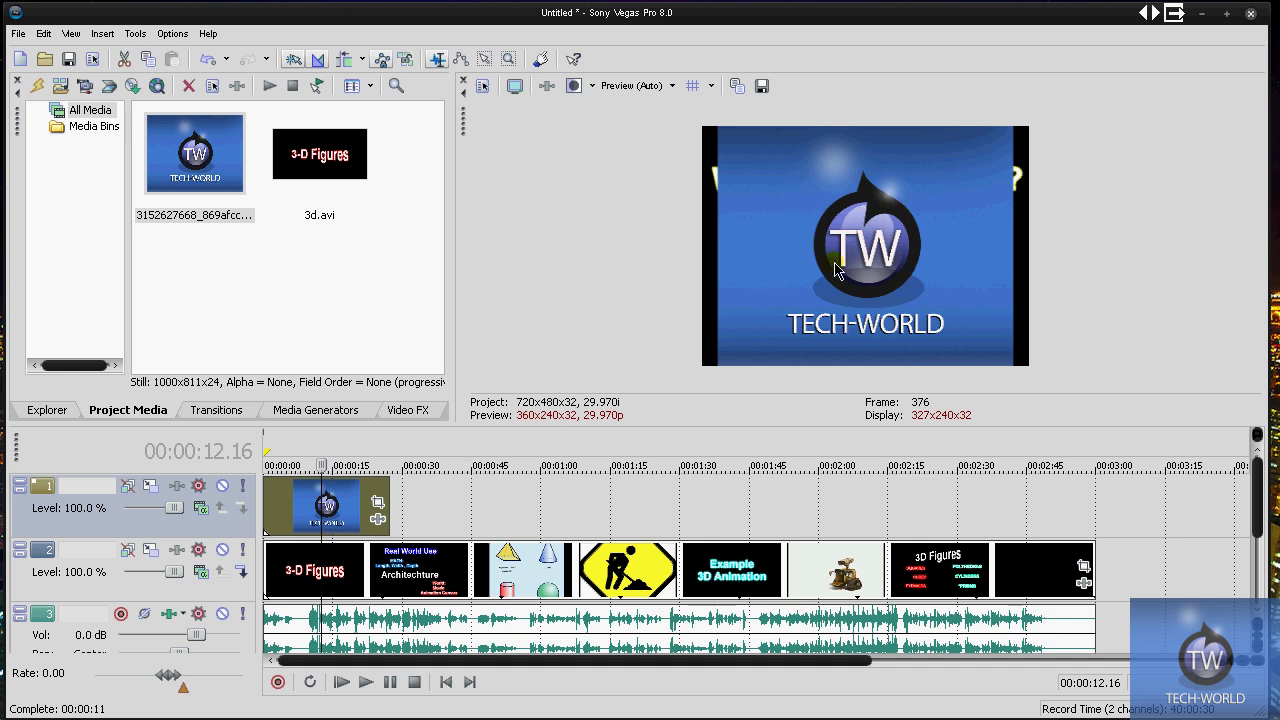
pyautogui.click(378, 504)
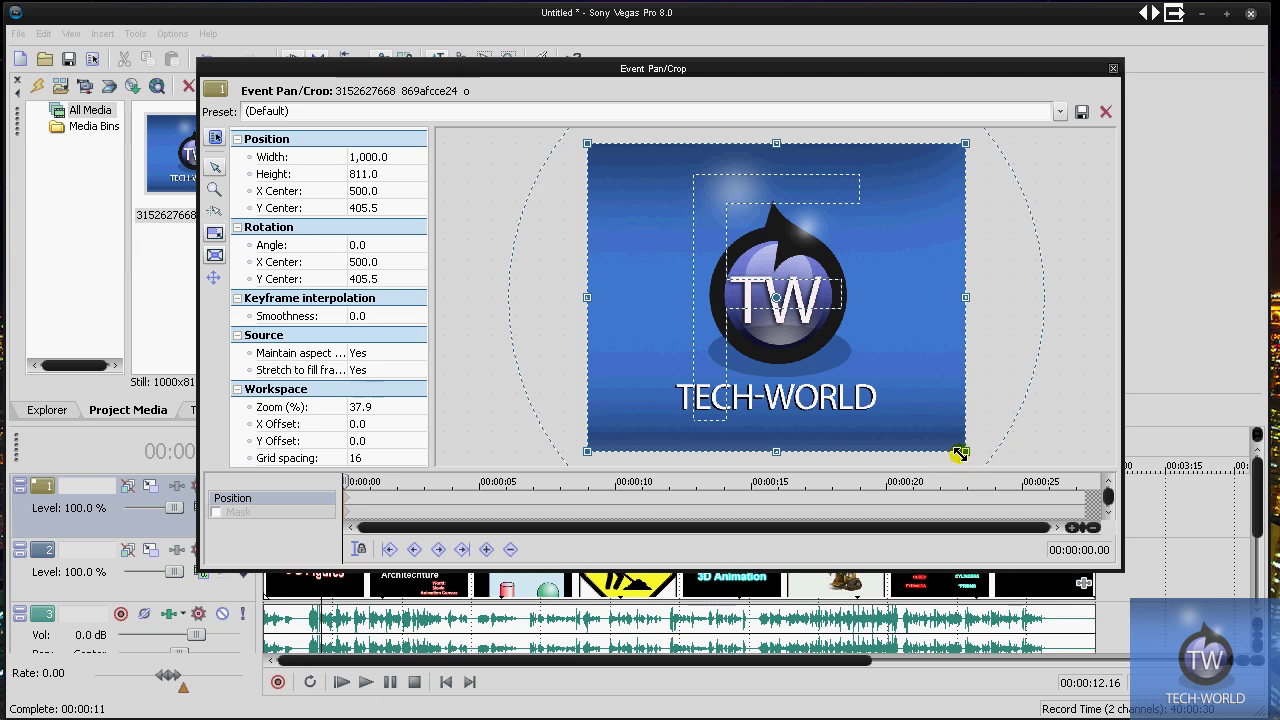
pyautogui.moveTo(959, 453); pyautogui.dragTo(1043, 480)
pyautogui.moveTo(875, 68); pyautogui.dragTo(512, 38)
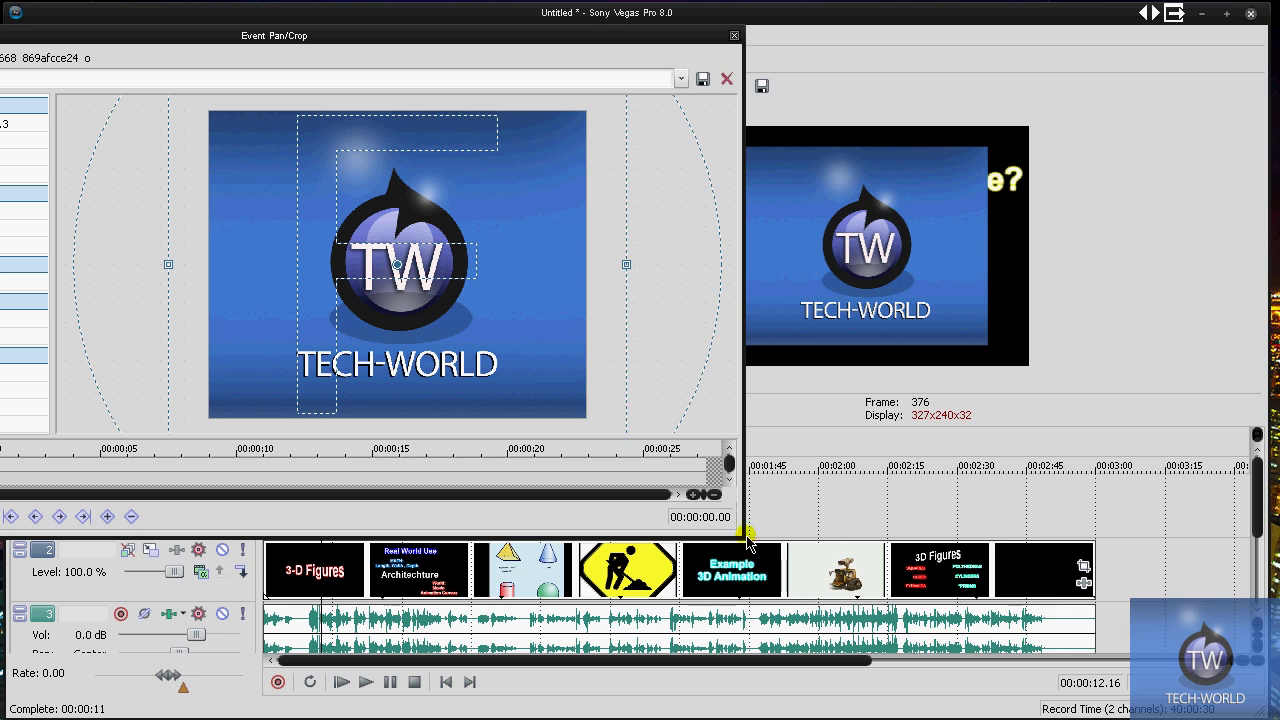
pyautogui.moveTo(741, 533); pyautogui.dragTo(803, 592)
pyautogui.moveTo(657, 476); pyautogui.dragTo(868, 559)
pyautogui.moveTo(443, 275); pyautogui.dragTo(613, 331)
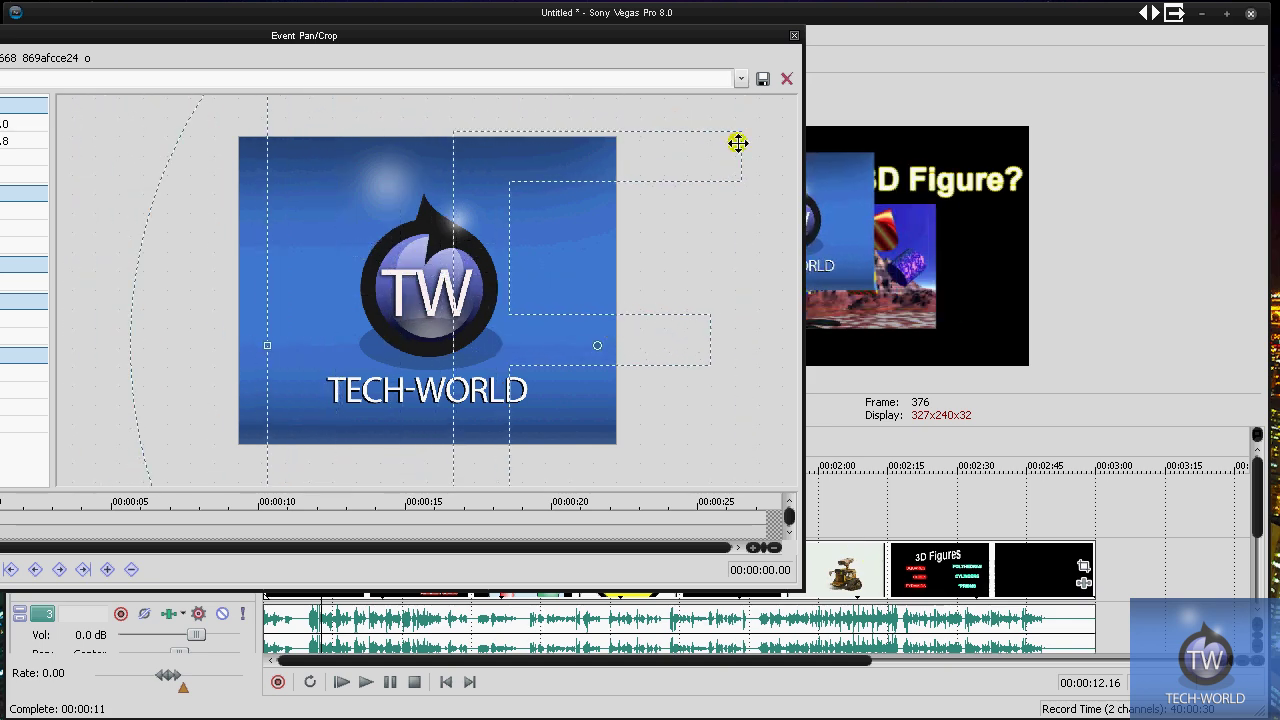
pyautogui.click(795, 38)
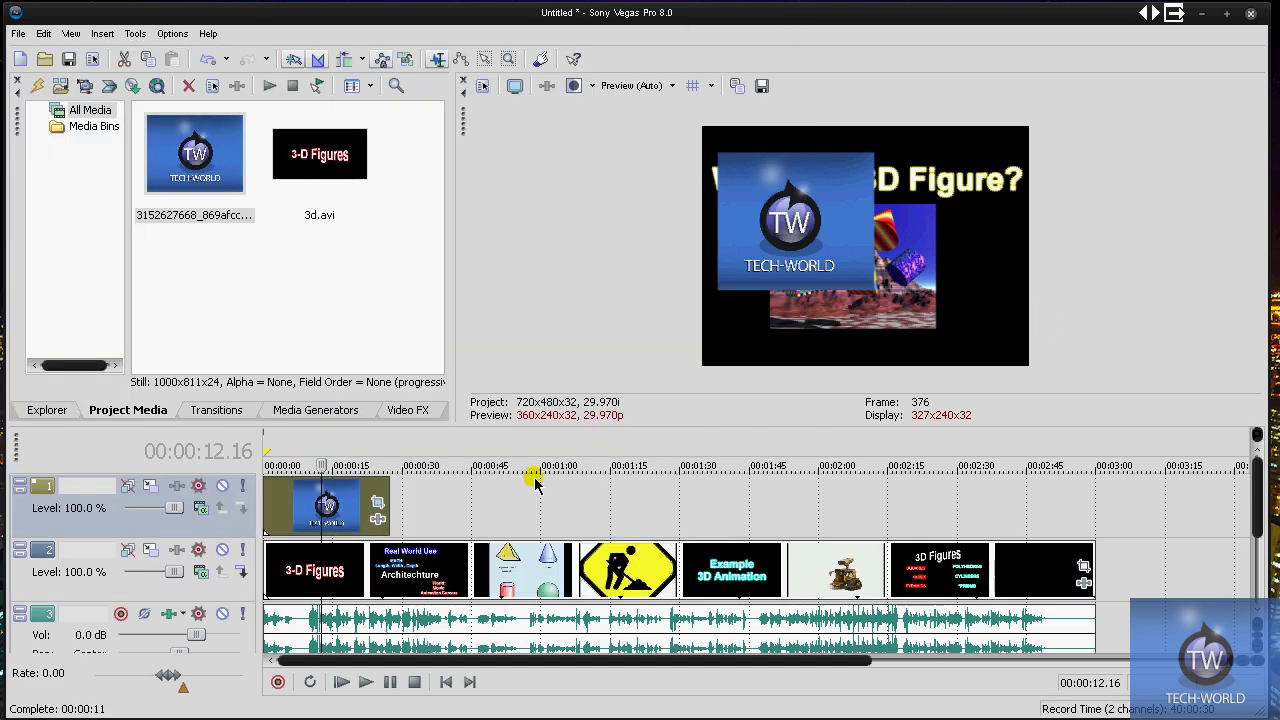
# - Play a short preview of the logo overlaid on the video from about 12 seconds
pyautogui.press('space')
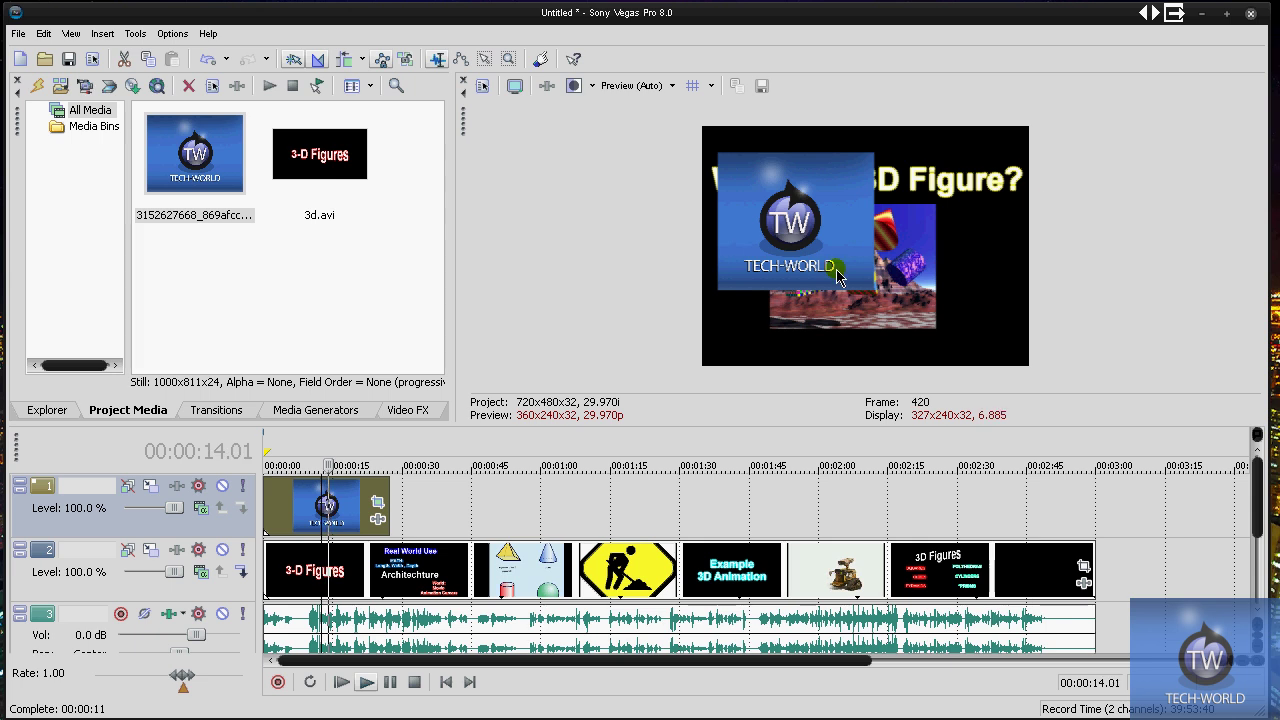
pyautogui.press('space')
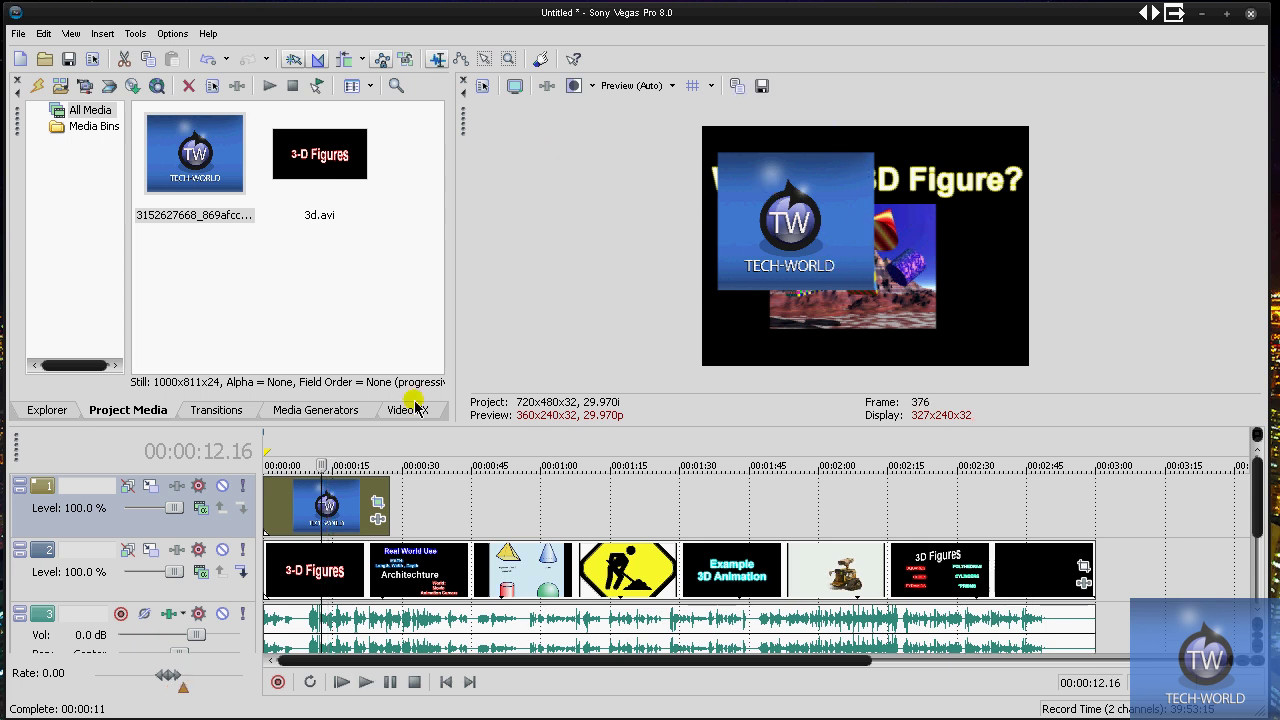
pyautogui.click(312, 497)
pyautogui.click(359, 521)
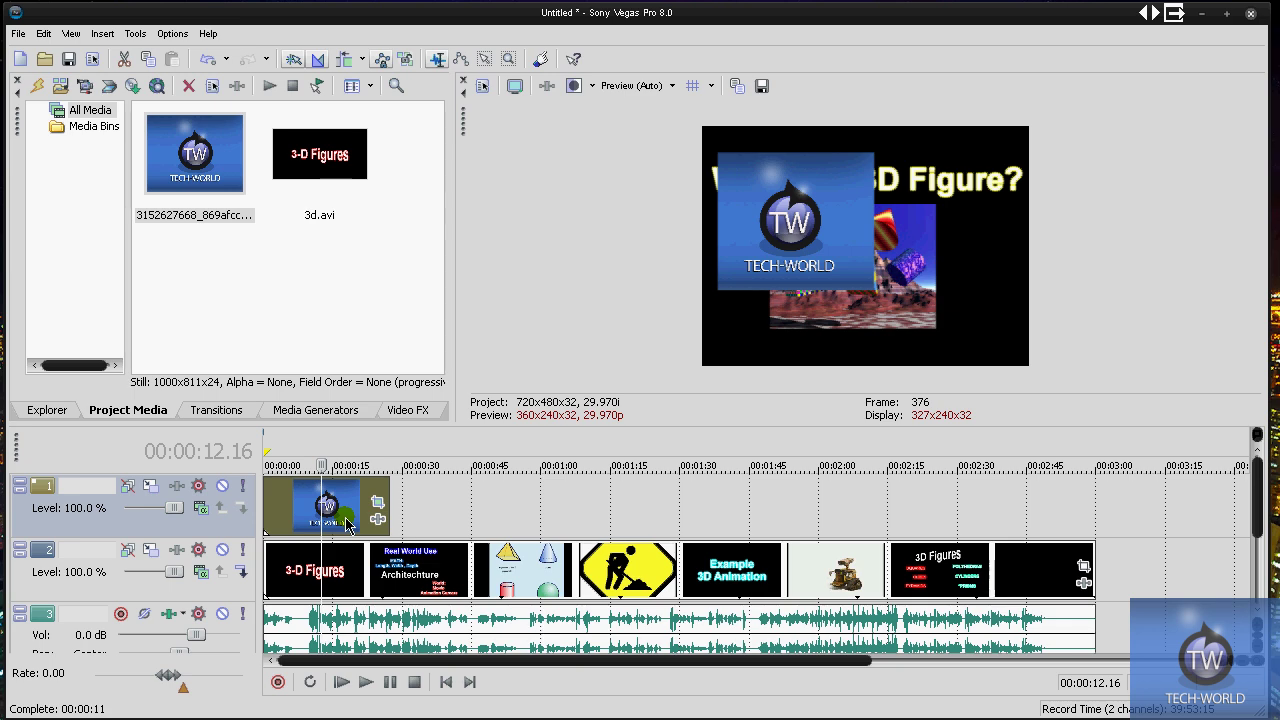
# - Split the 3d.avi clip at about 37 seconds, 00:00:52.24 and 00:01:18.02
pyautogui.click(391, 563)
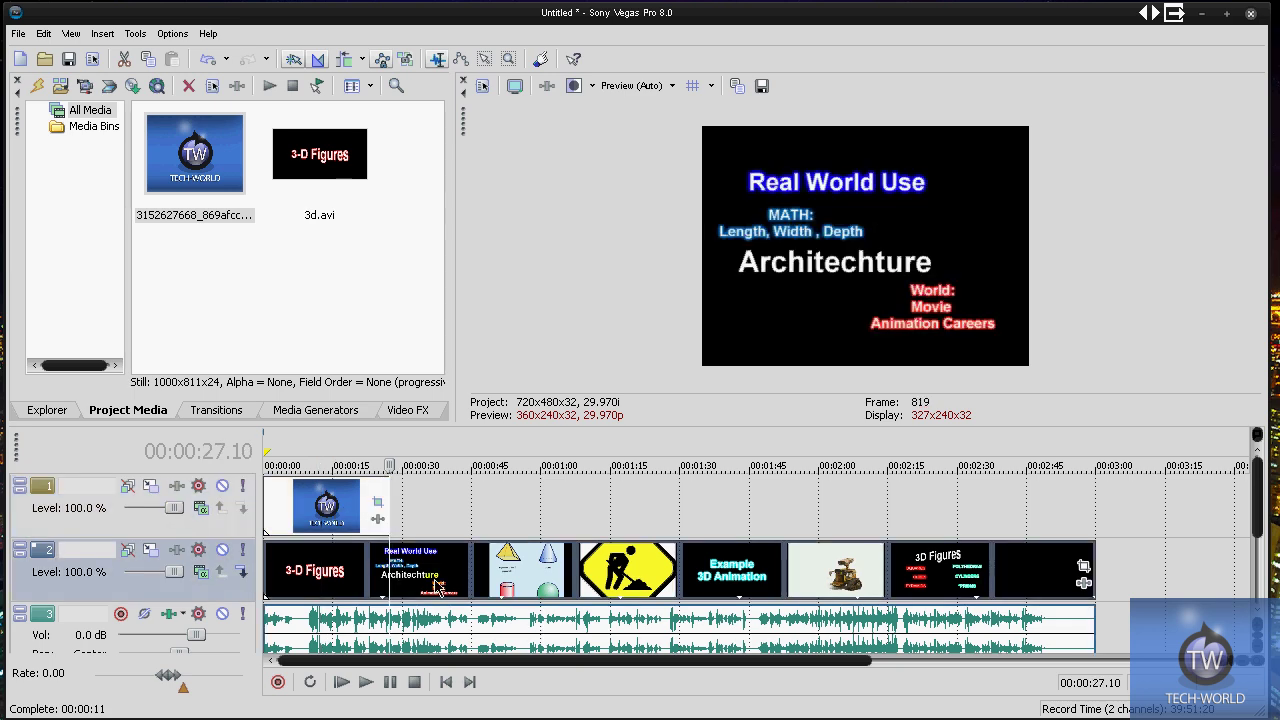
pyautogui.click(435, 574)
pyautogui.press('s')
pyautogui.click(508, 579)
pyautogui.press('s')
pyautogui.click(625, 571)
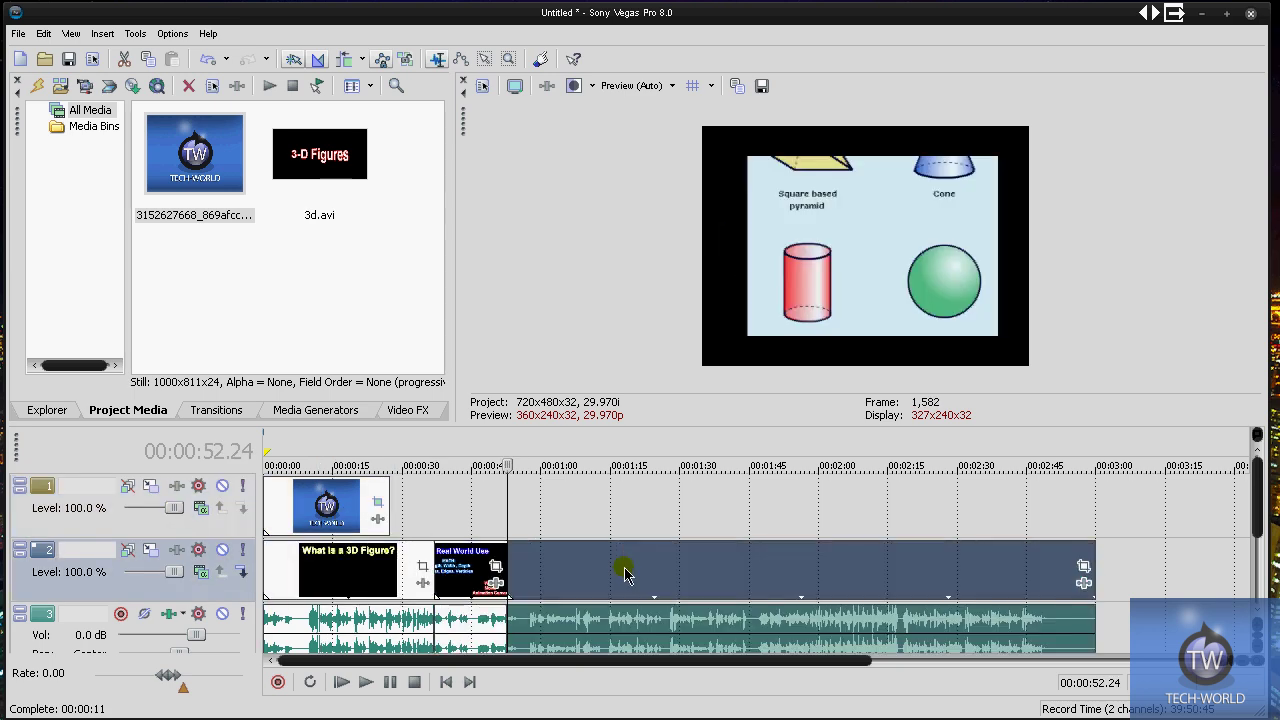
pyautogui.click(735, 589)
pyautogui.press('s')
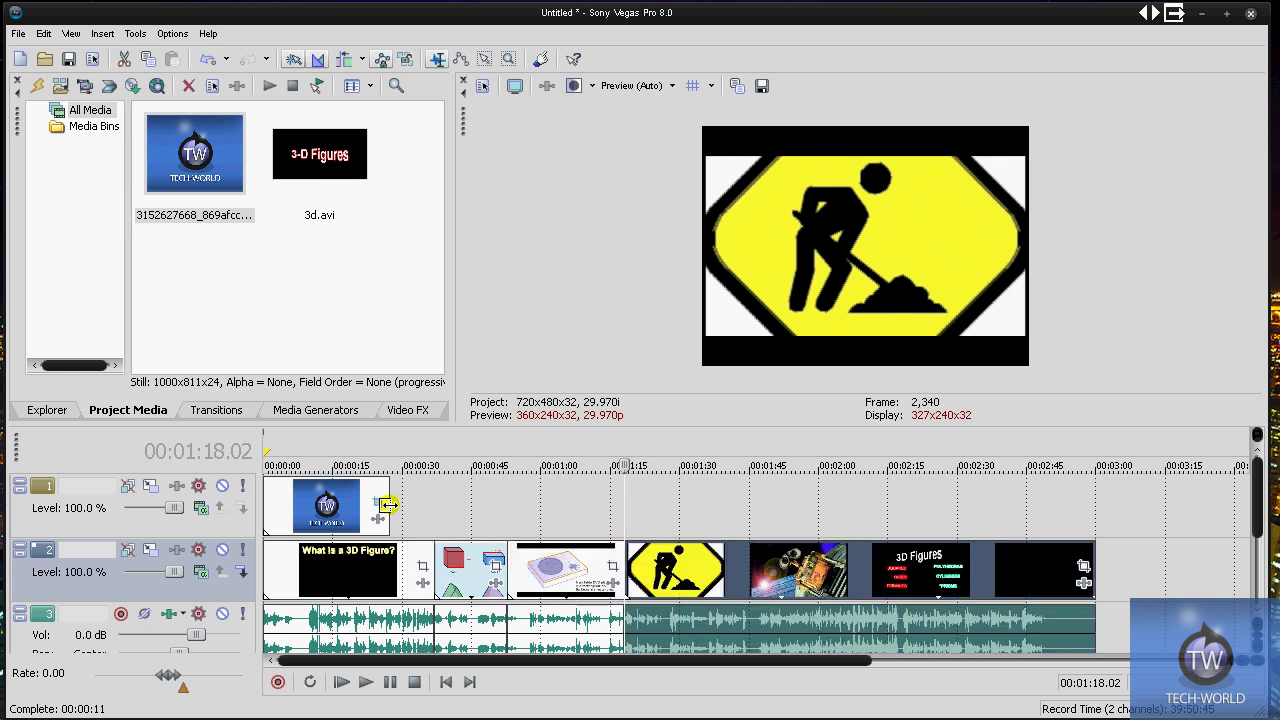
# - Extend the logo clip to end at the third split, 00:01:18.02
pyautogui.moveTo(389, 505); pyautogui.dragTo(623, 506)
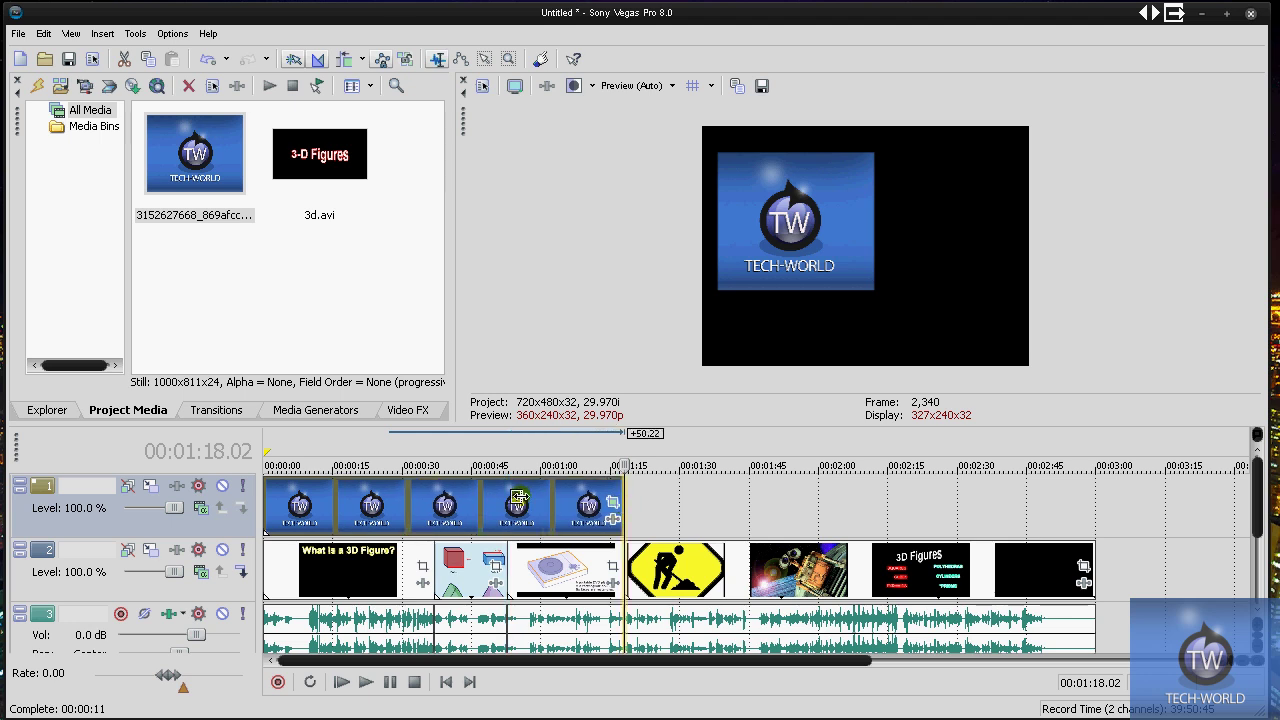
pyautogui.click(518, 497)
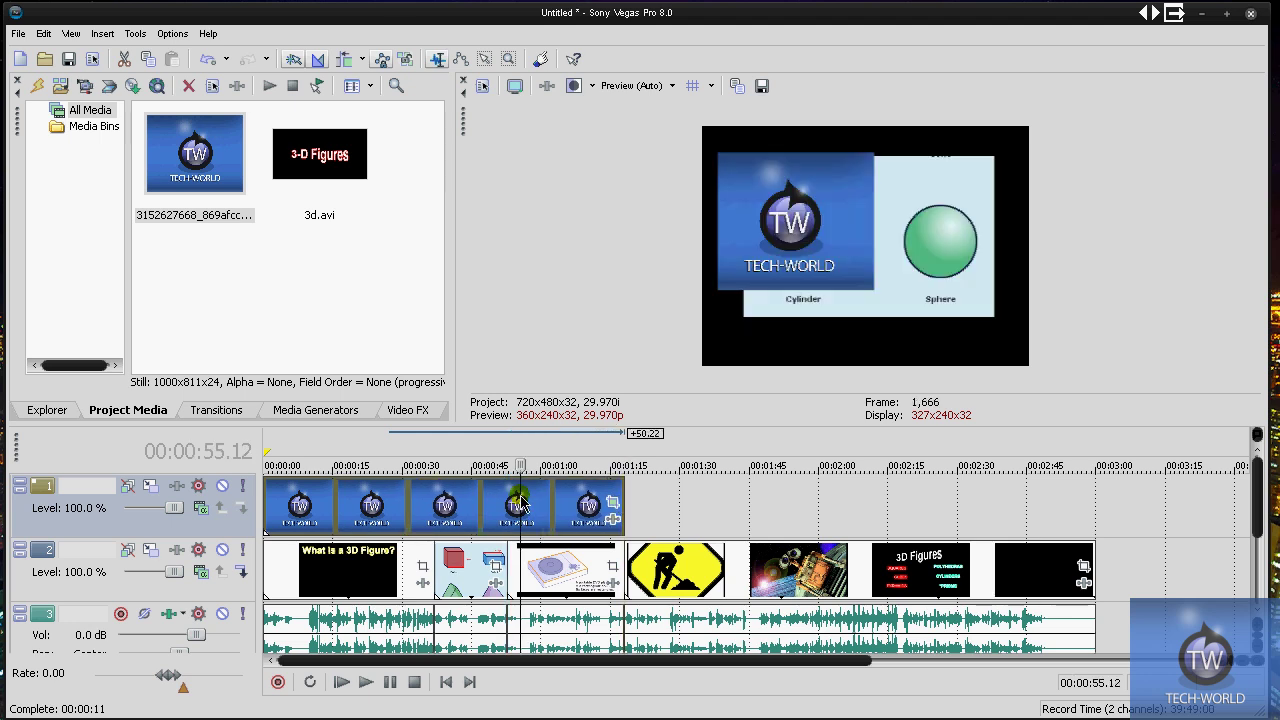
pyautogui.press('Left')
pyautogui.press('Left')
pyautogui.press('Left')
pyautogui.press('Left')
pyautogui.press('Left')
pyautogui.press('Left')
pyautogui.press('Left')
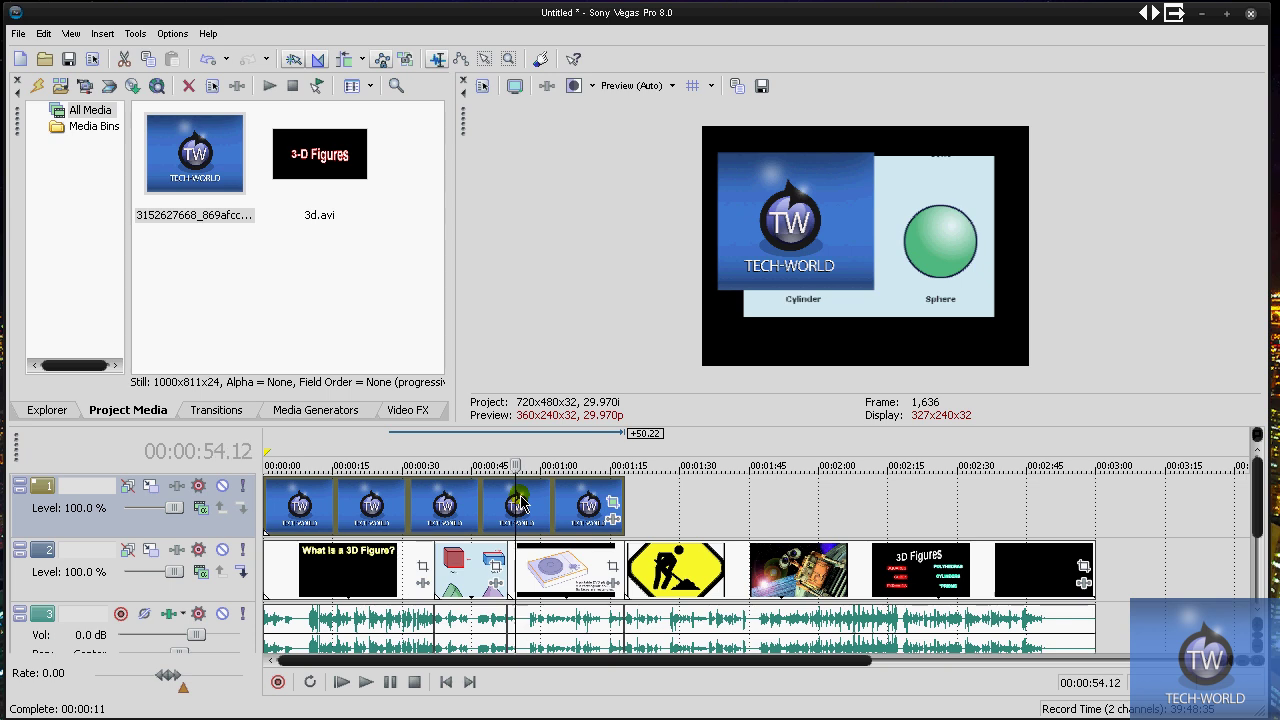
pyautogui.press('Left')
pyautogui.press('Left')
pyautogui.press('Left')
pyautogui.press('Left')
pyautogui.press('Left')
pyautogui.press('Left')
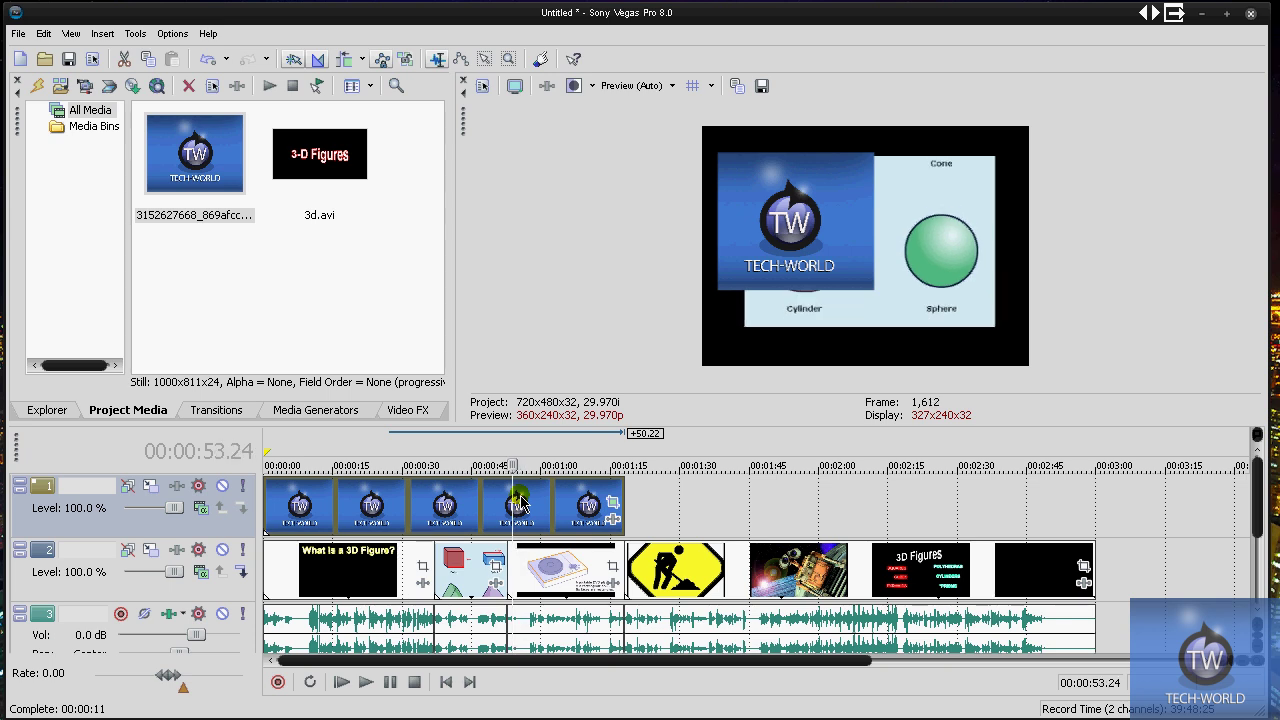
# - Play a short preview of the logo overlay near the logo clip's end, starting from 00:01:16.12
pyautogui.scroll(1, 468, 499)
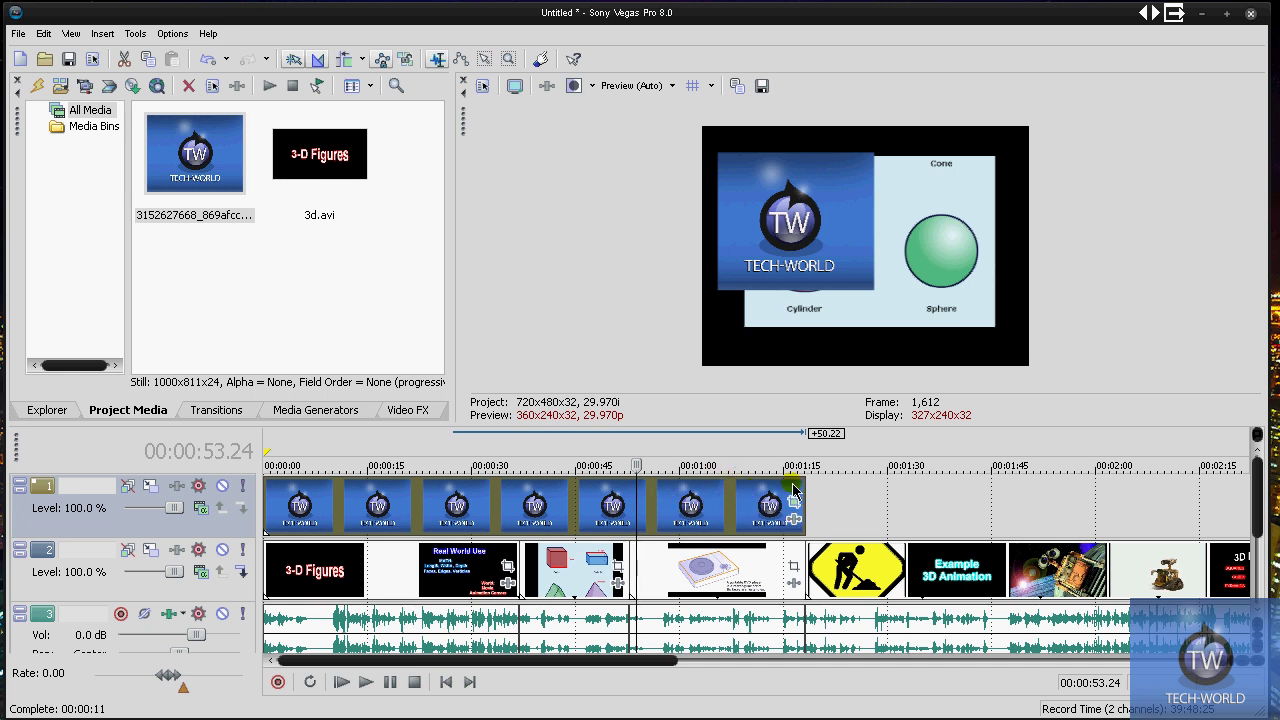
pyautogui.click(793, 484)
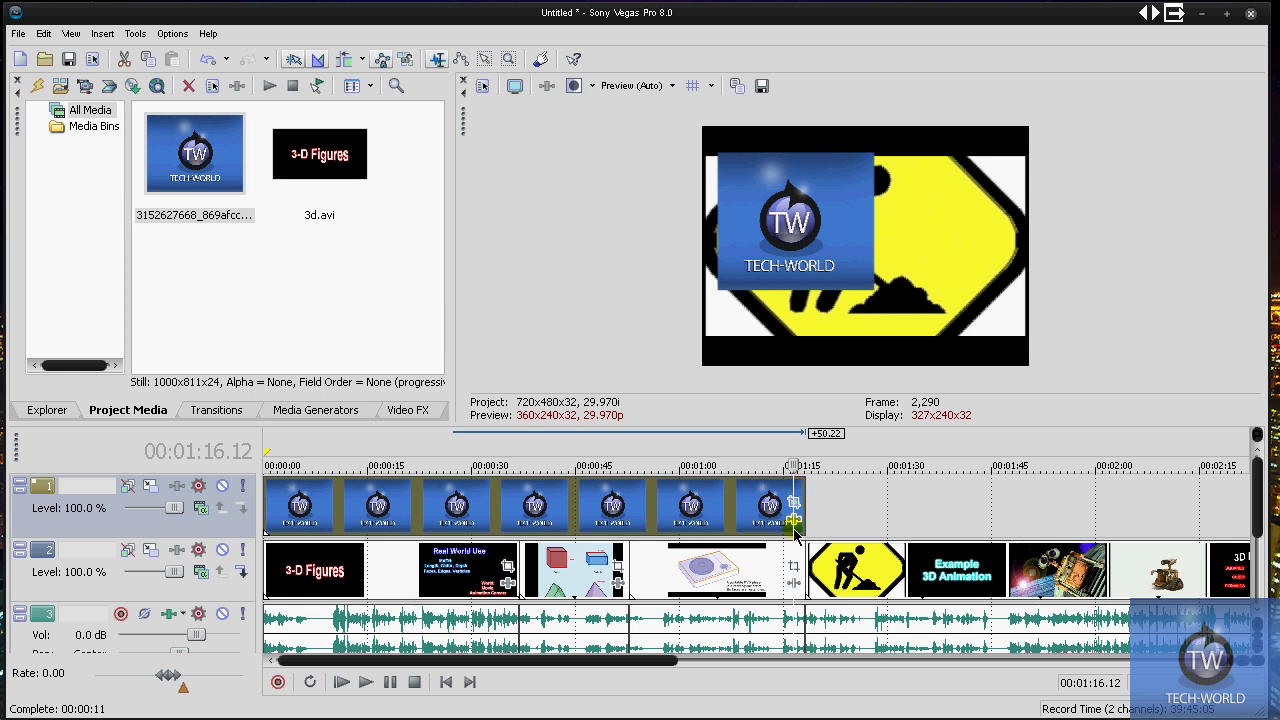
pyautogui.click(400, 679)
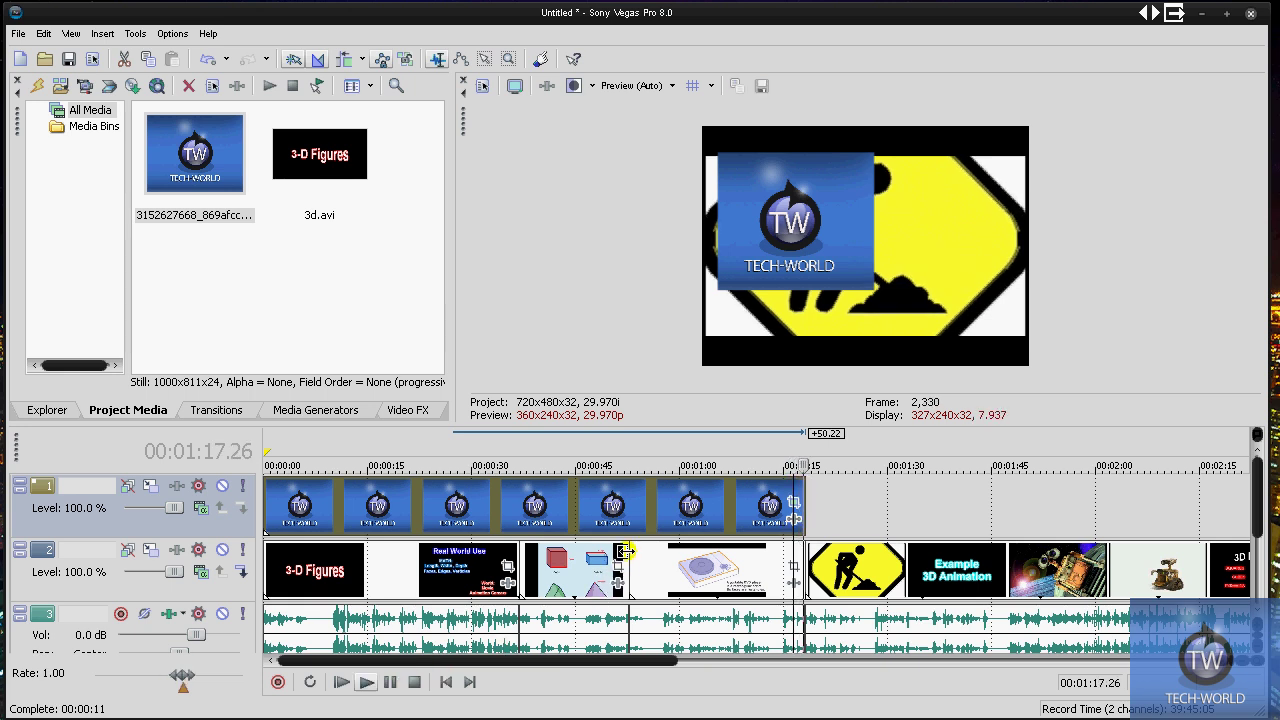
pyautogui.press('space')
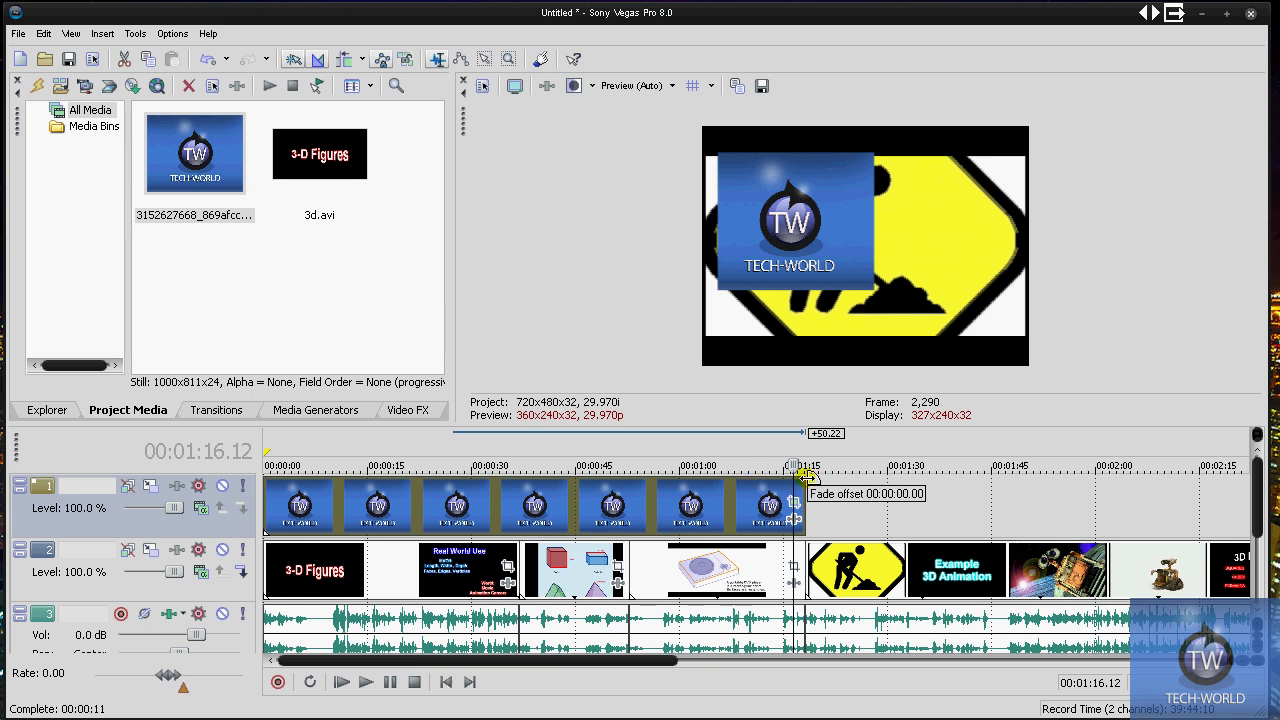
# - Add a fade-out of about 16 seconds to the end of the logo clip
pyautogui.moveTo(805, 477); pyautogui.dragTo(728, 480)
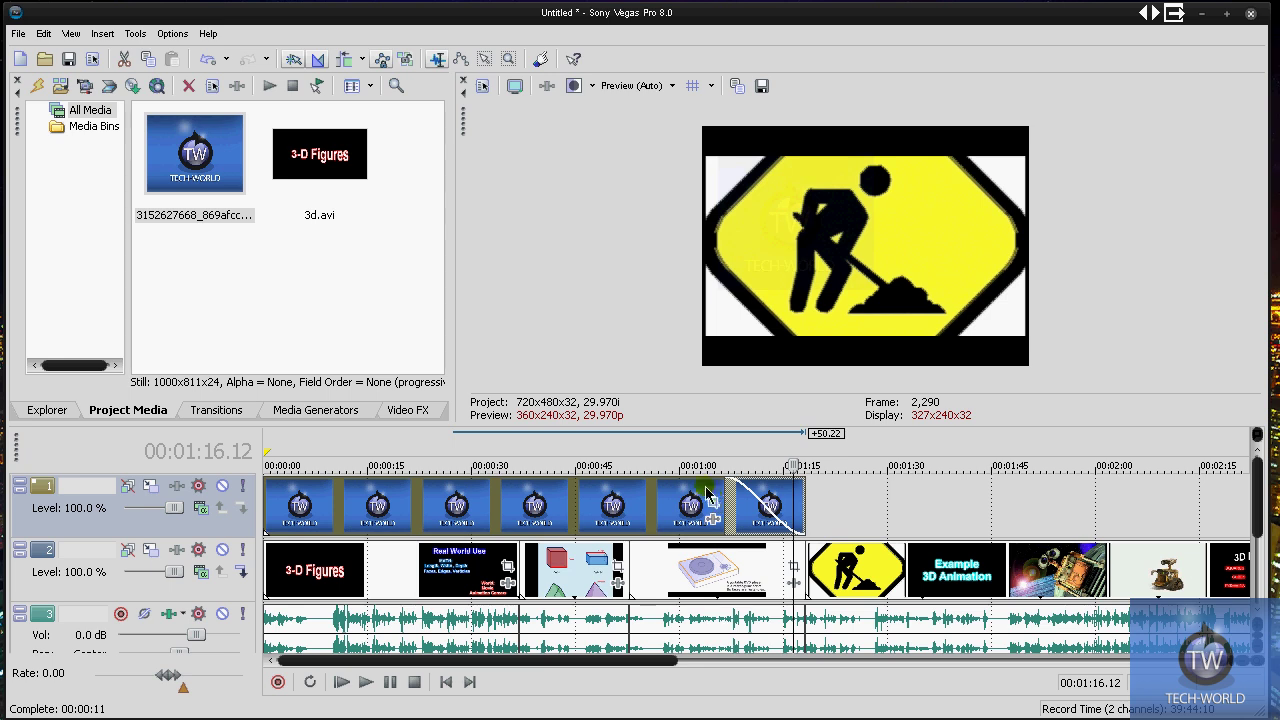
pyautogui.moveTo(730, 476); pyautogui.dragTo(700, 477)
# - Preview the logo's fade-out over the video by playing from 00:00:54.22 into the faded section, and stop playback
pyautogui.click(675, 490)
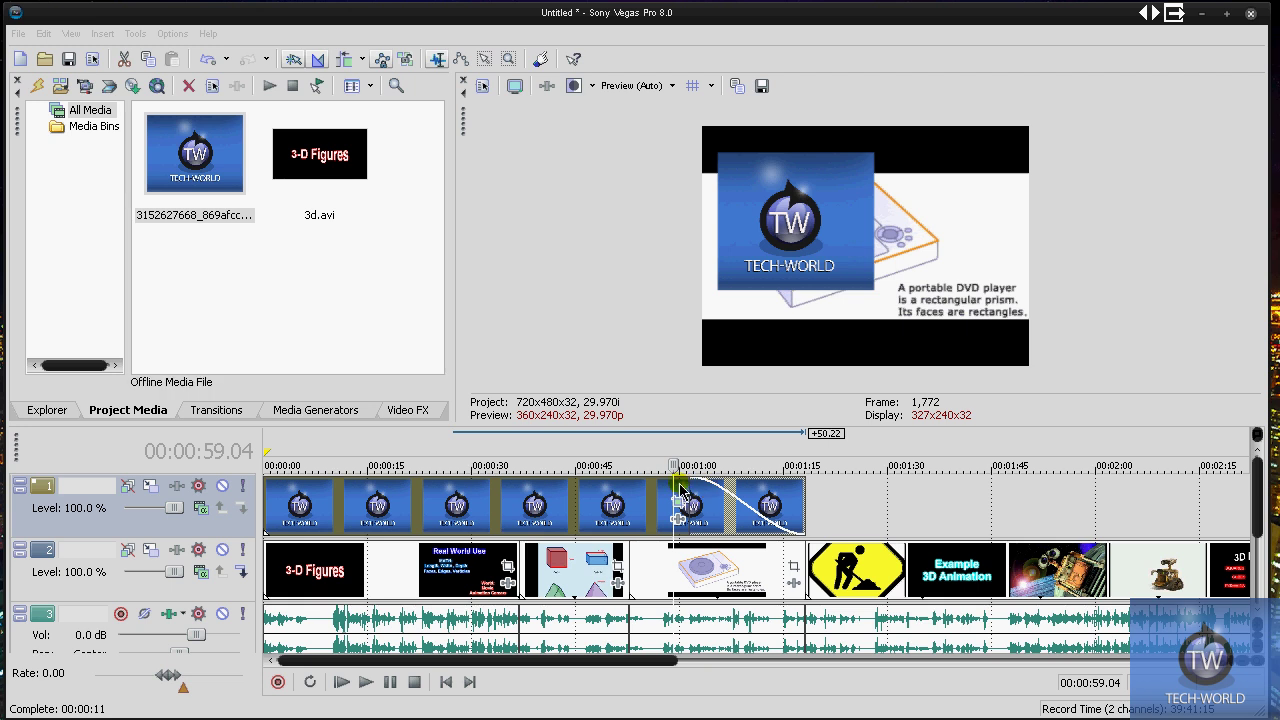
pyautogui.click(680, 490)
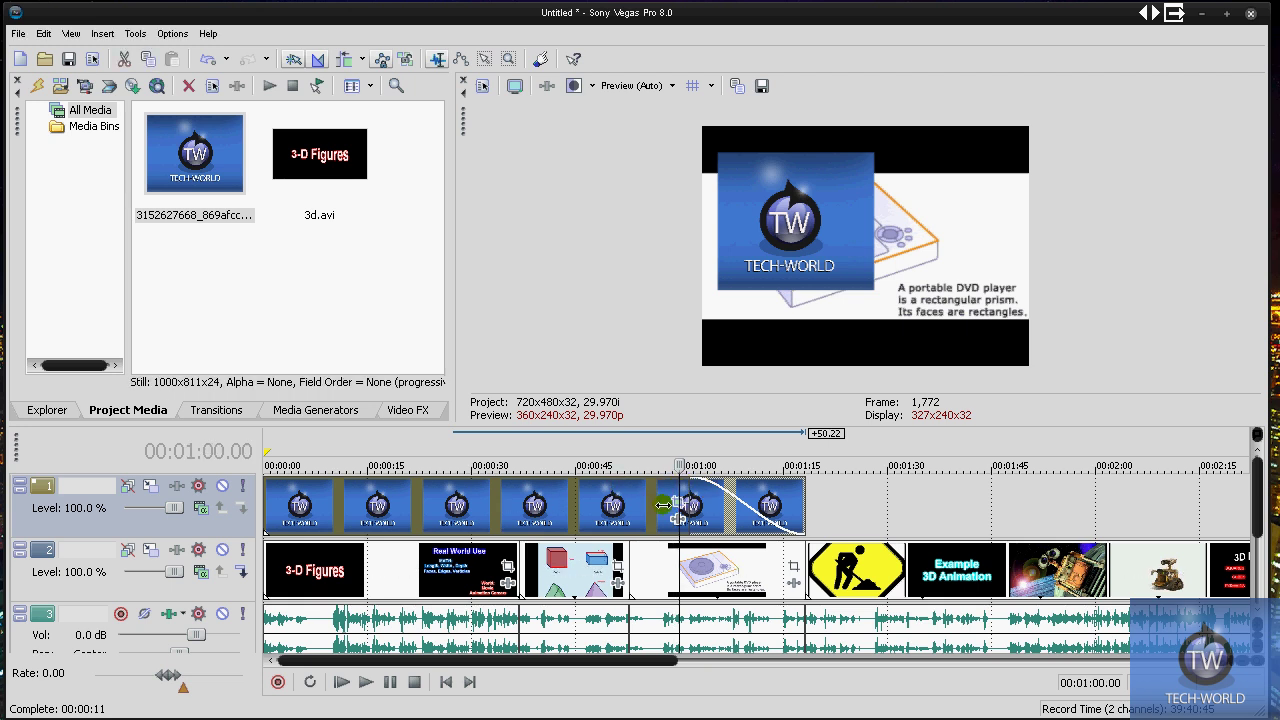
pyautogui.click(641, 500)
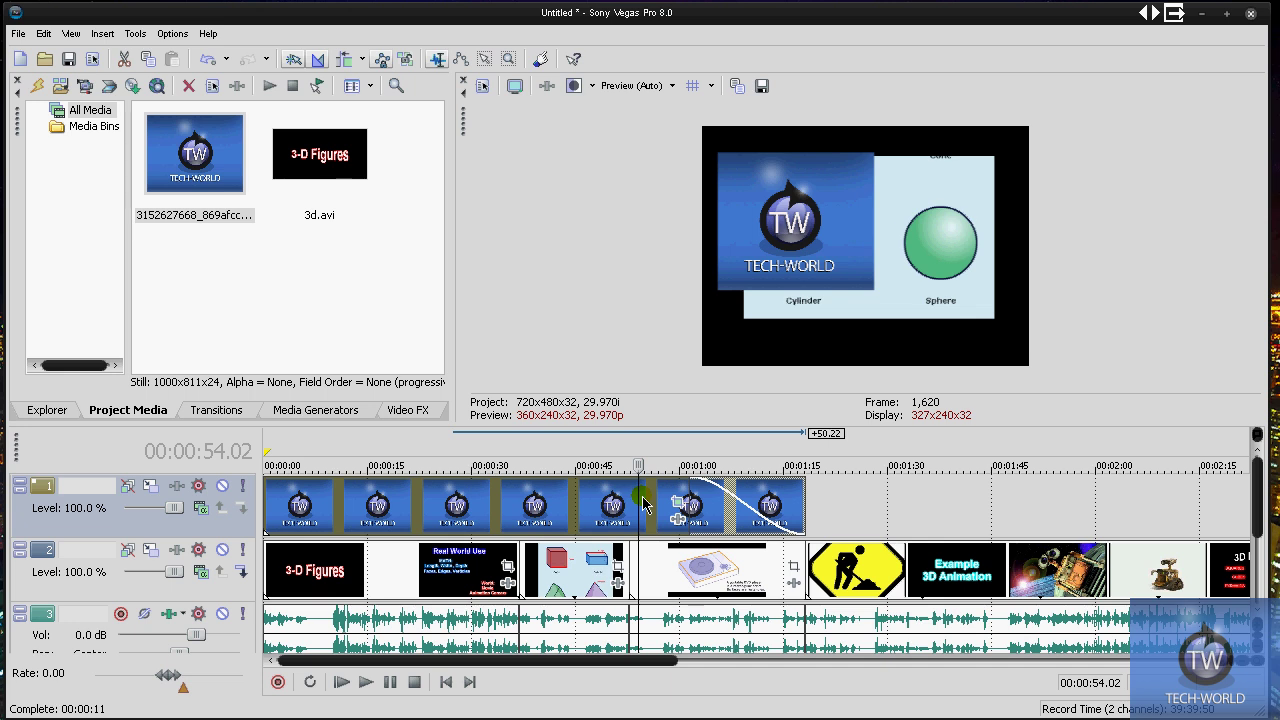
pyautogui.press('space')
pyautogui.press('space')
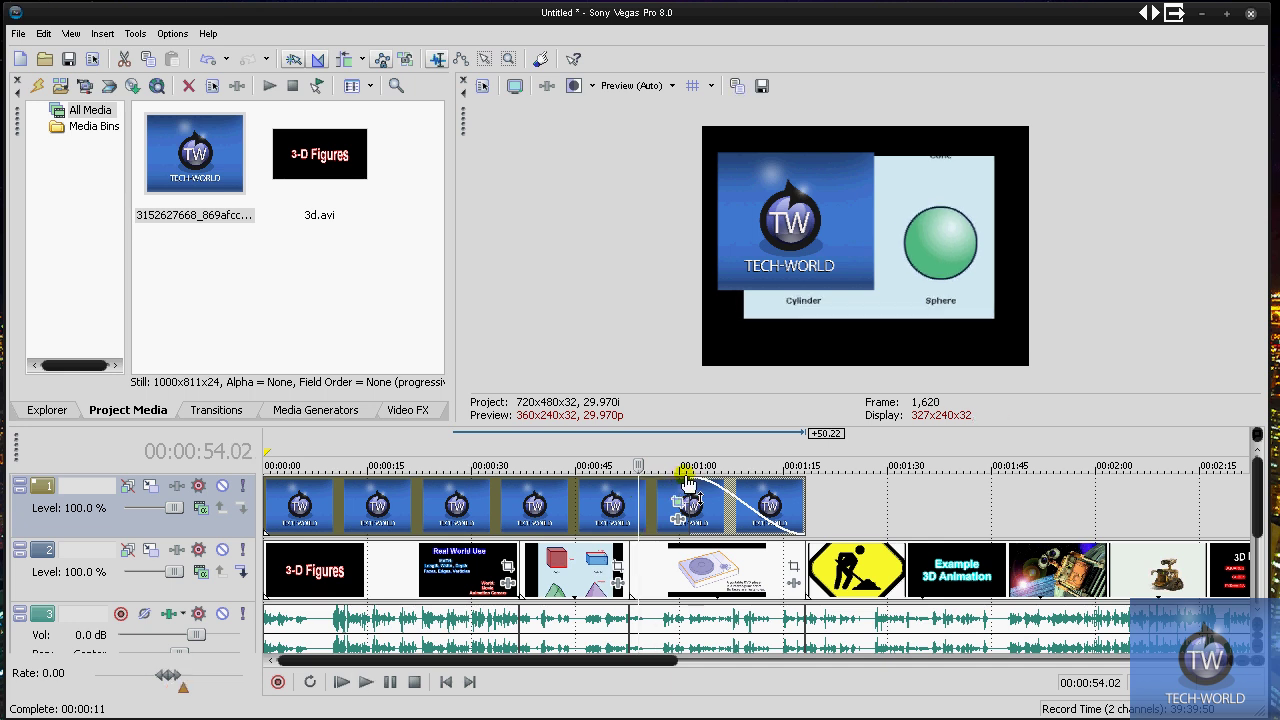
pyautogui.click(676, 497)
pyautogui.press('Right')
pyautogui.press('Right')
pyautogui.press('Right')
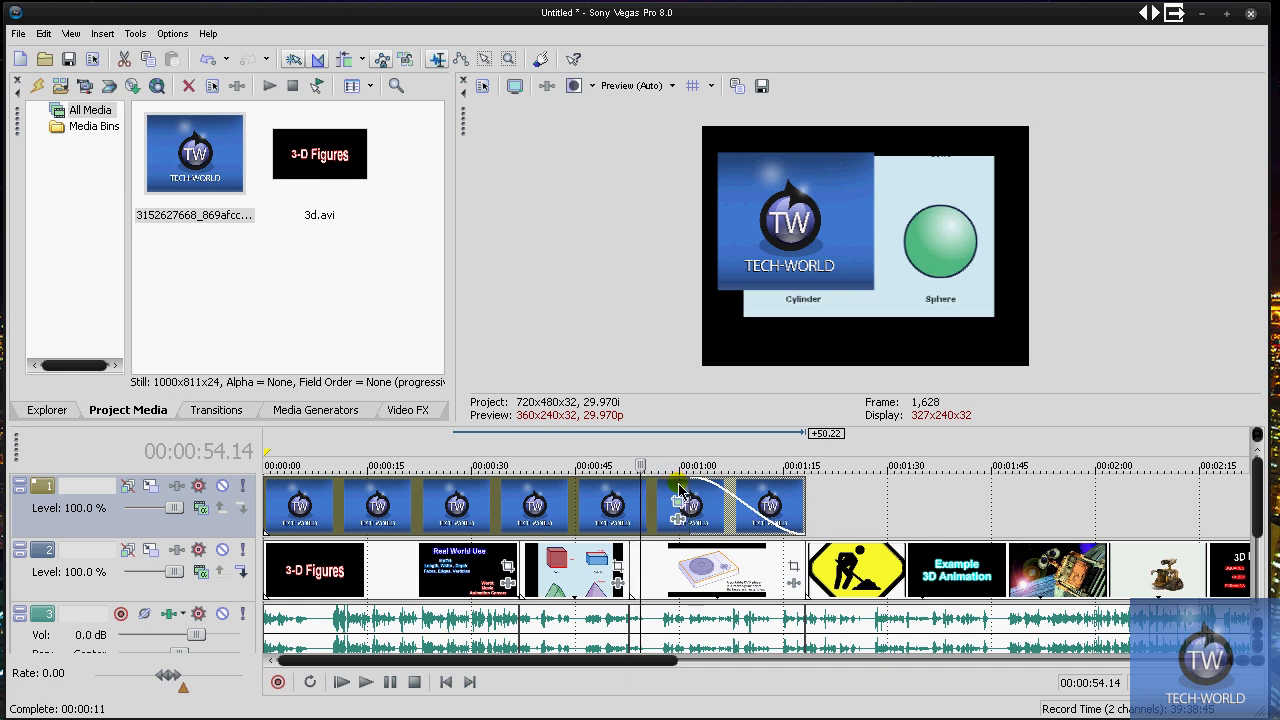
pyautogui.press('Right')
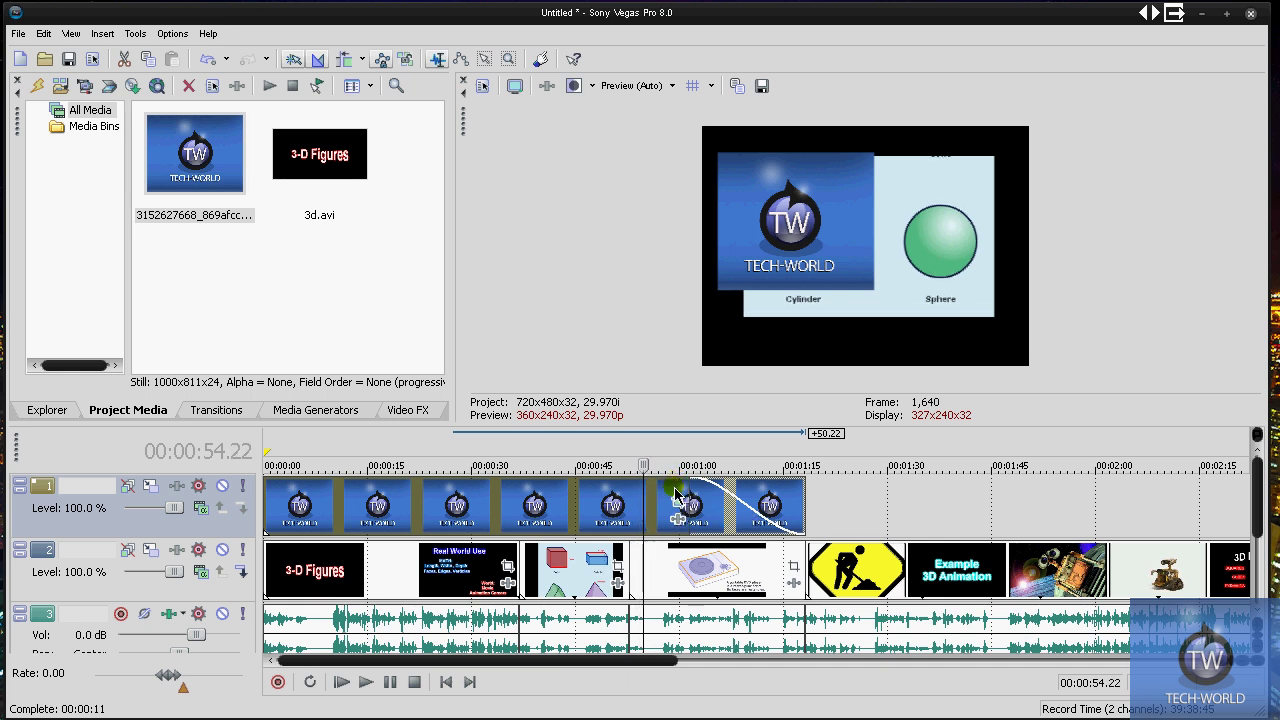
pyautogui.press('space')
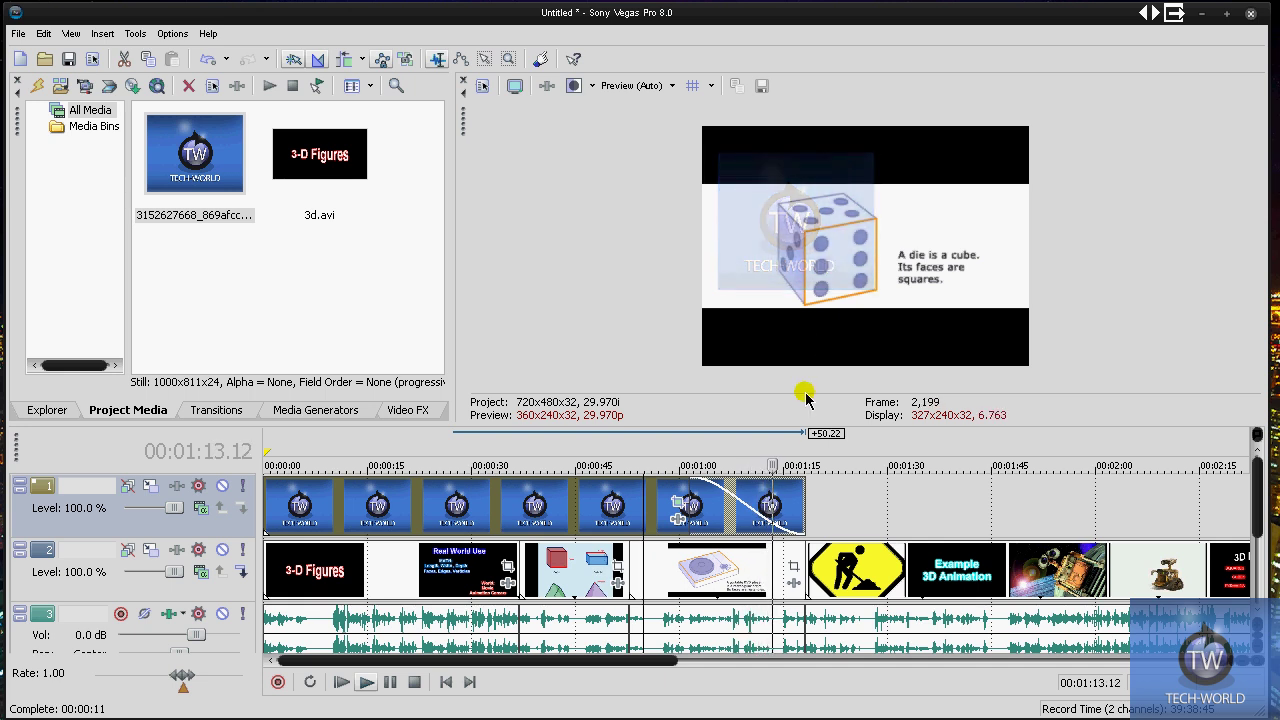
pyautogui.click(795, 475)
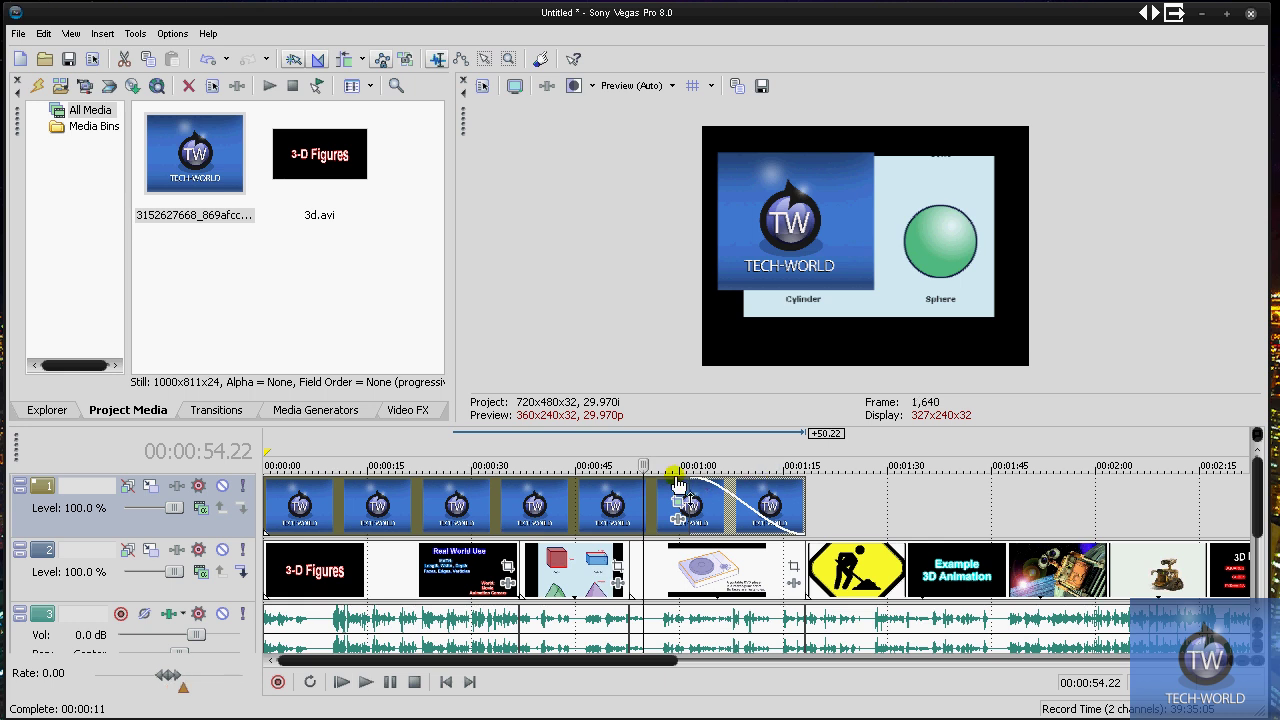
pyautogui.press('space')
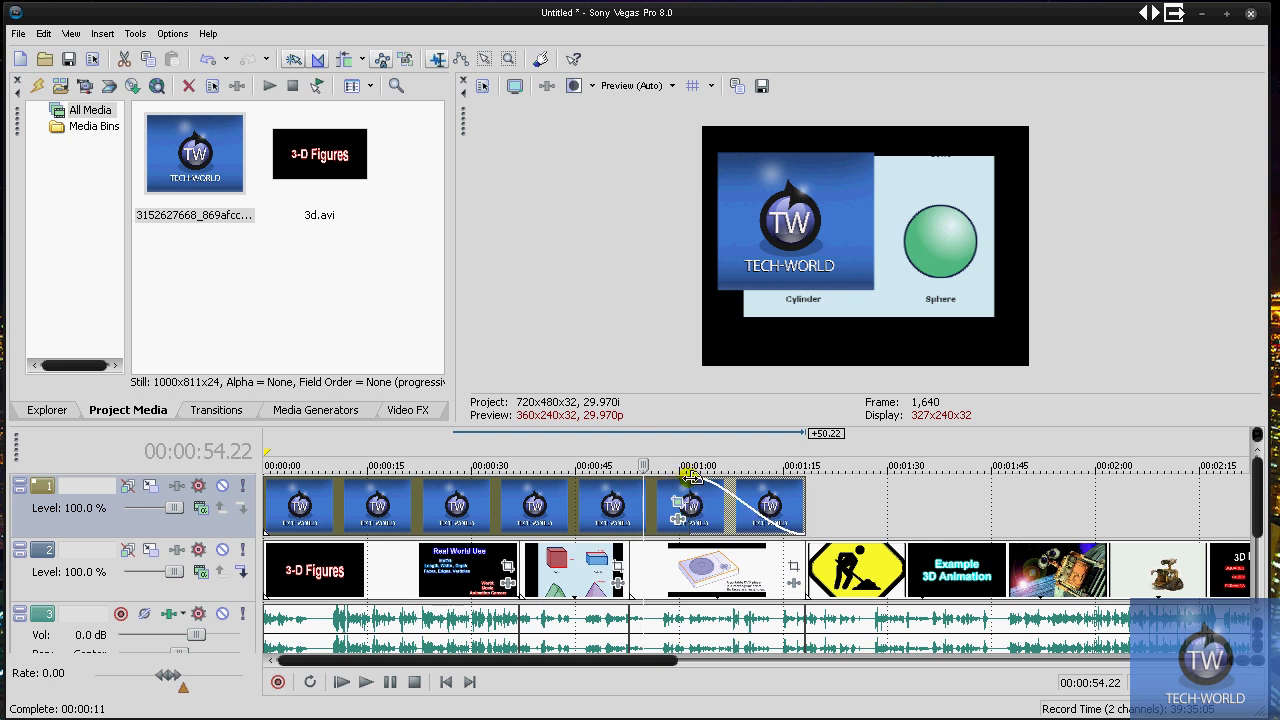
# - Shorten the logo clip's fade-out to only the last few seconds of the clip
pyautogui.moveTo(690, 477); pyautogui.dragTo(800, 503)
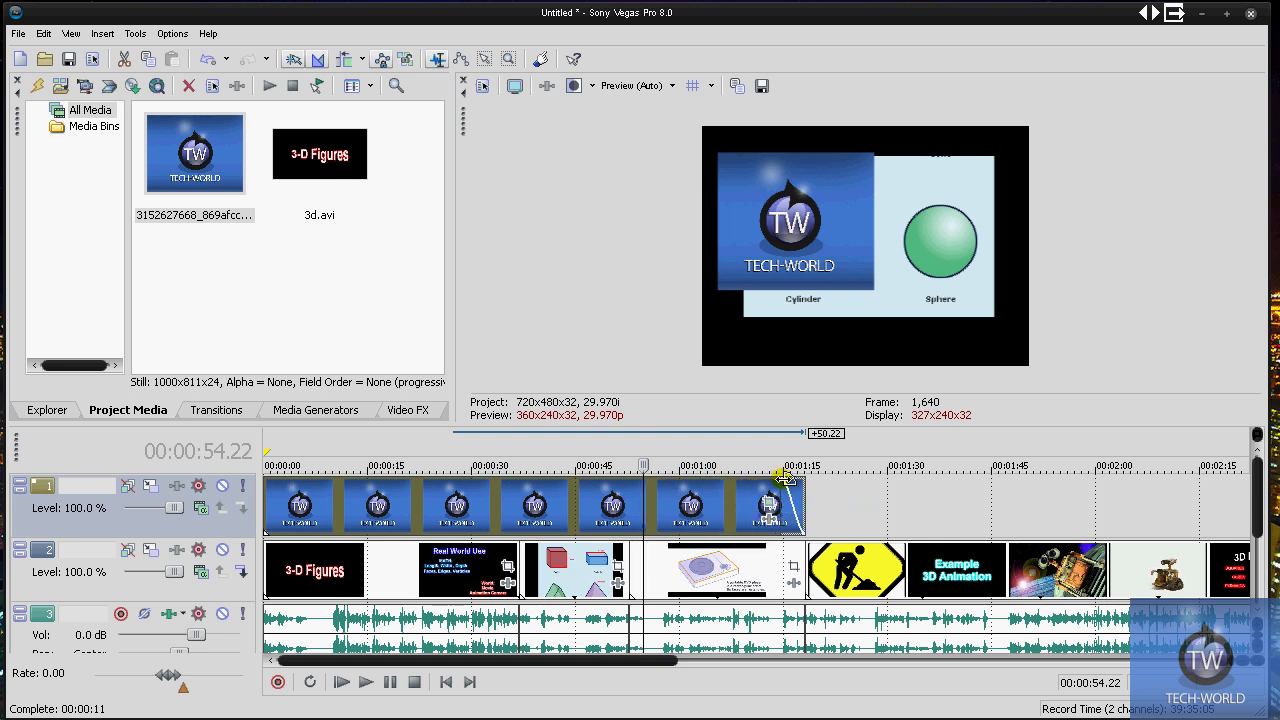